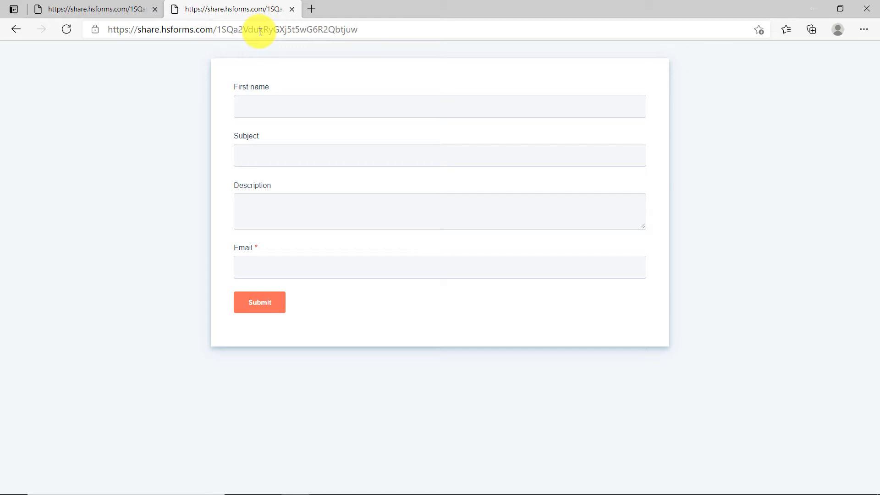
Enter the submitter's first name, subject 'Python Programming Error' and description 'The for and while loop has failed'
left_click(245, 104)
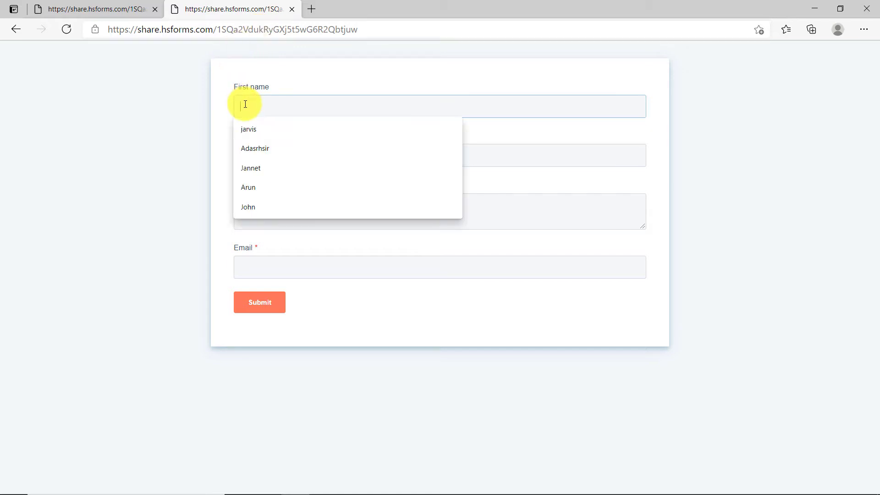
type("T")
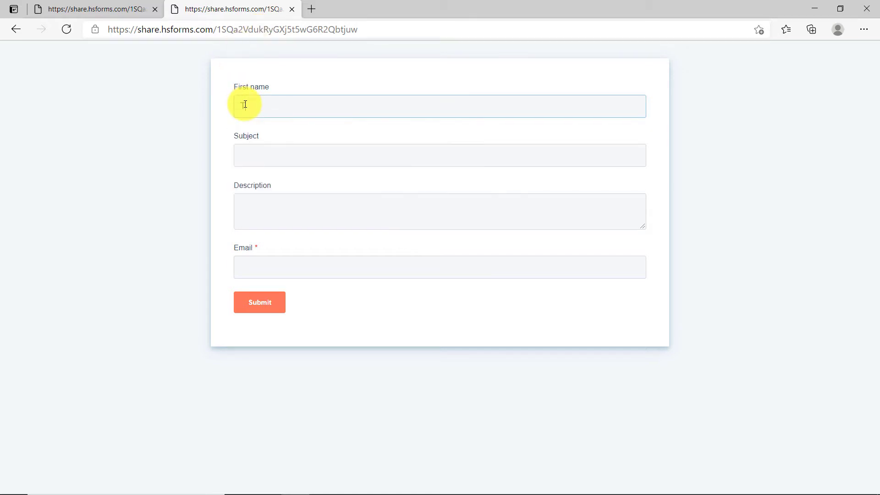
type("ony")
left_click(259, 160)
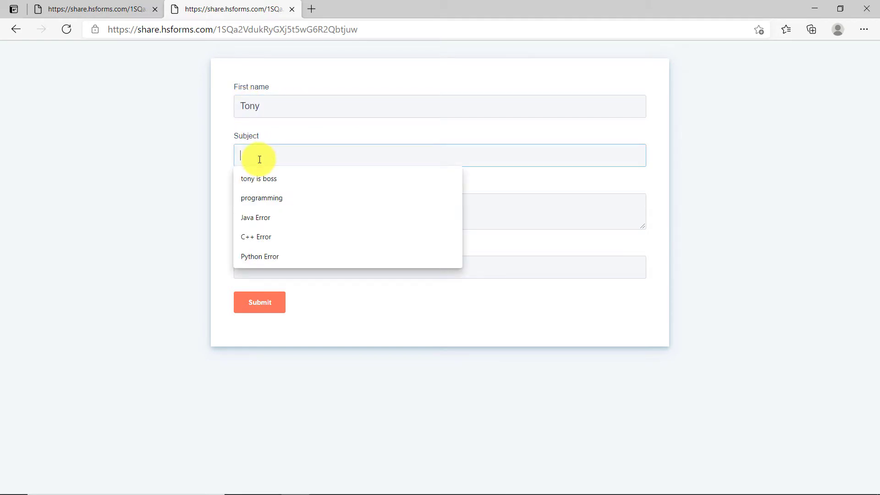
type("Pyton")
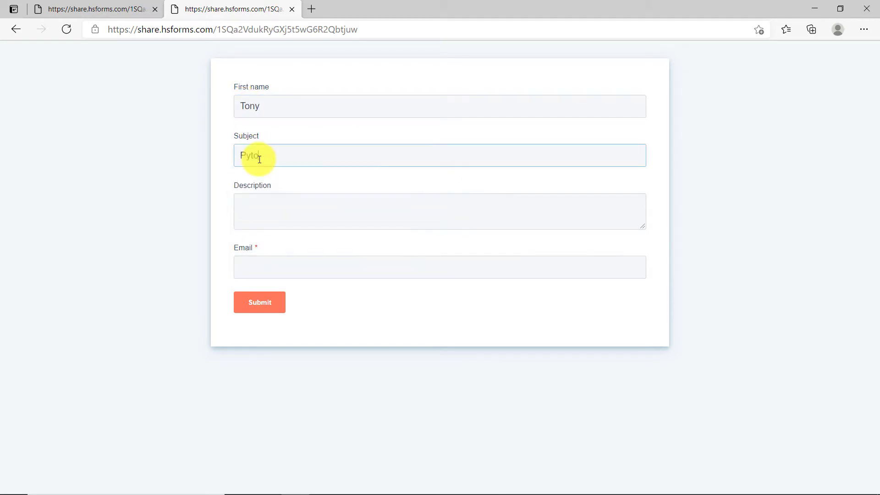
key("BackSpace")
key("BackSpace")
key("BackSpace")
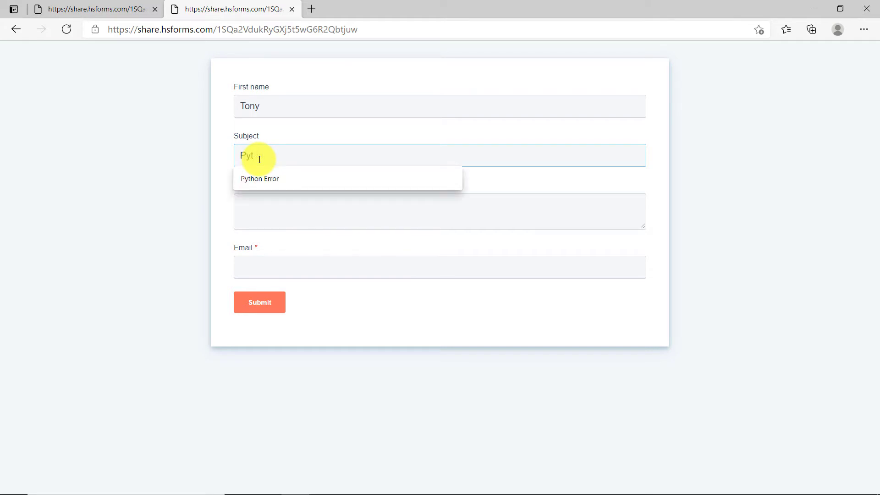
type("hon P")
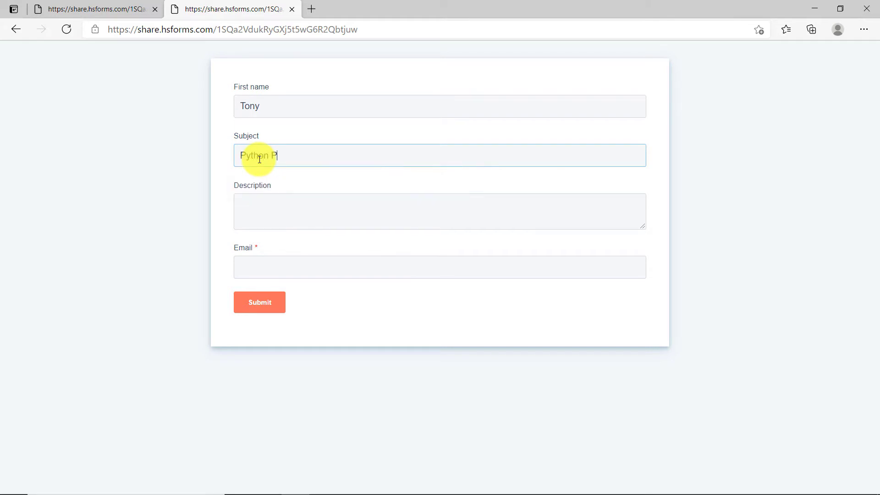
type("rogramming Error")
left_click(274, 208)
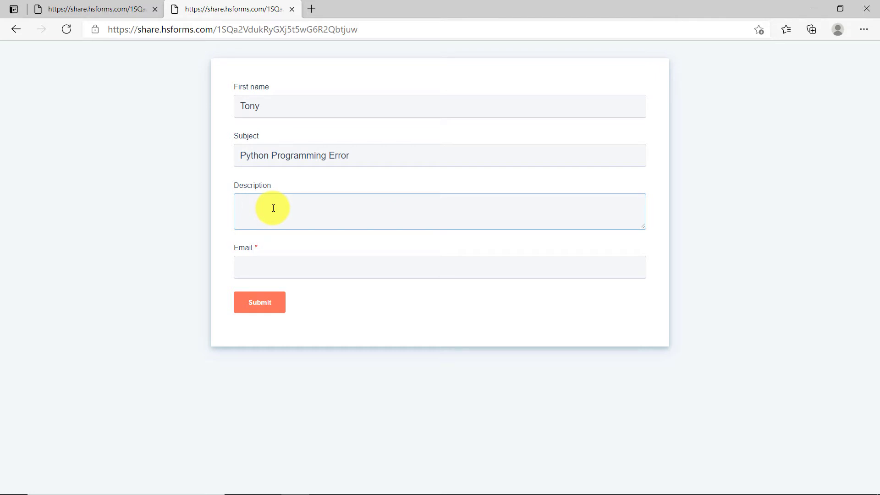
type("The for and while loop has failed")
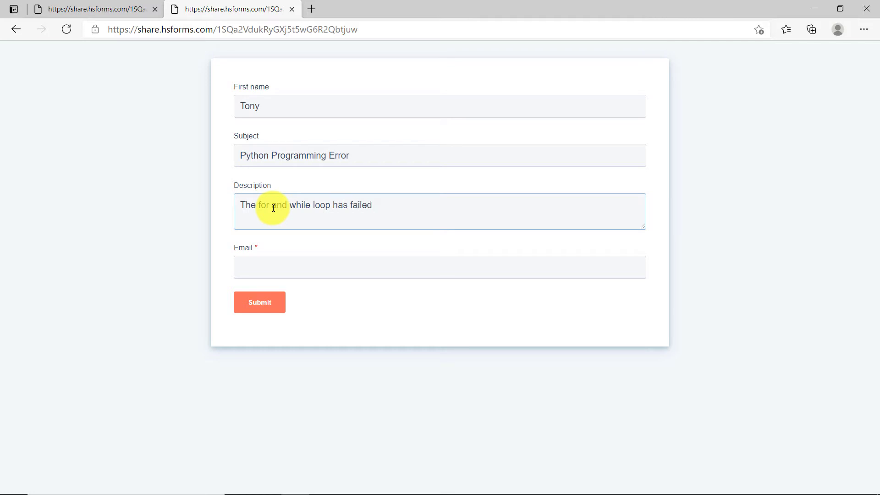
Fill in the submitter's Gmail address and submit the HubSpot form
left_click(275, 269)
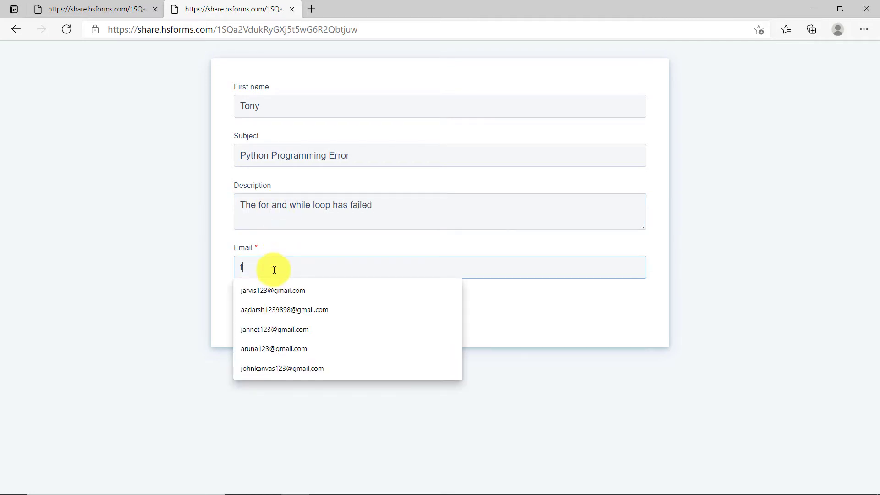
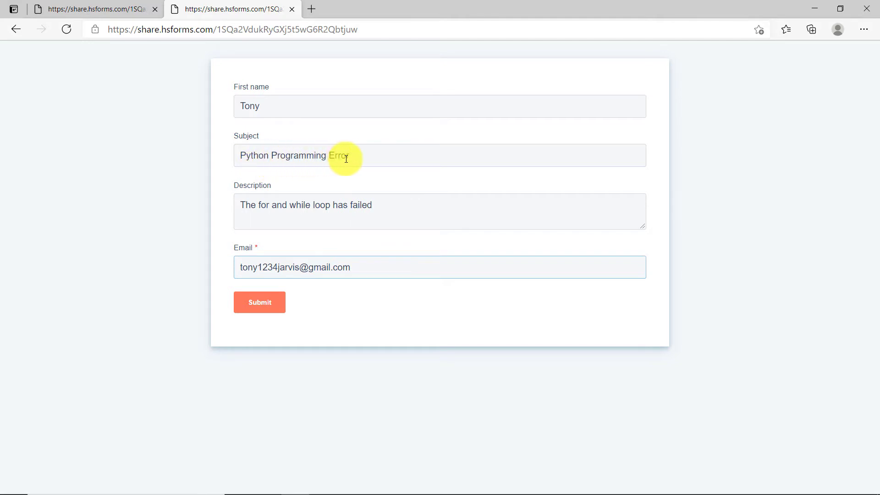
left_click(258, 304)
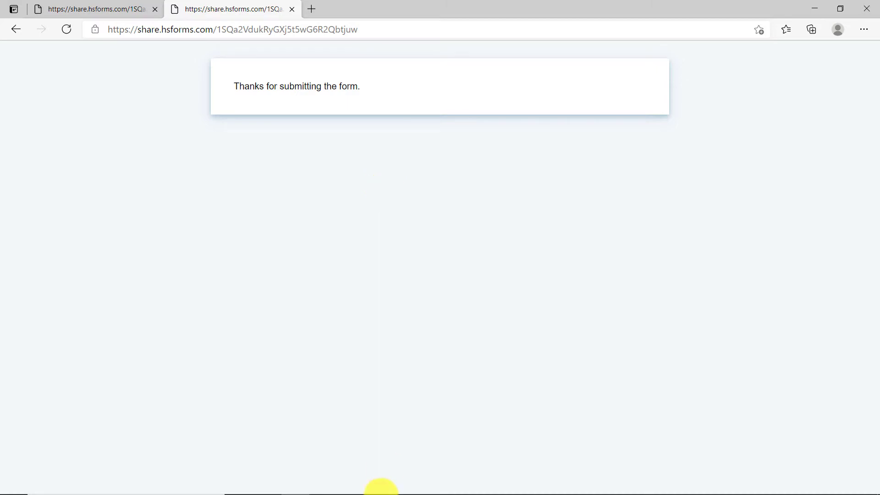
mouse_move(438, 485)
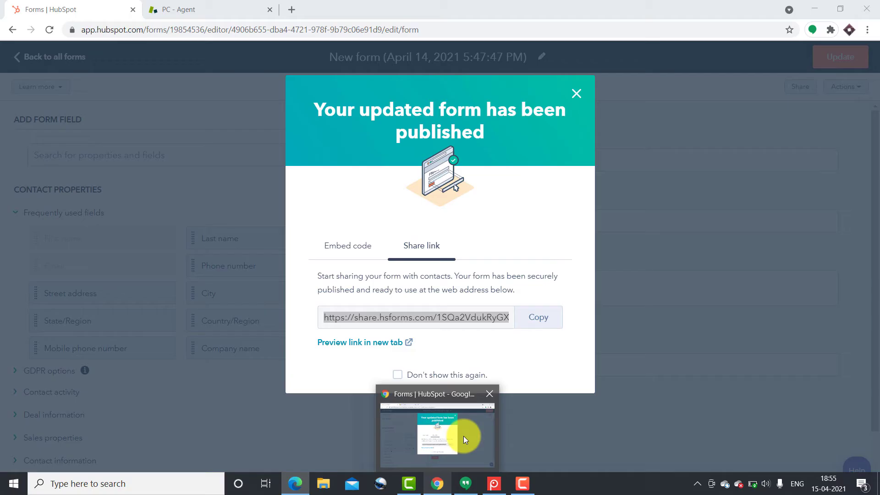
left_click(464, 437)
Open Zendesk ticket #18 'Python Programming Error' from the unsolved tickets, then start a blank tab
left_click(200, 4)
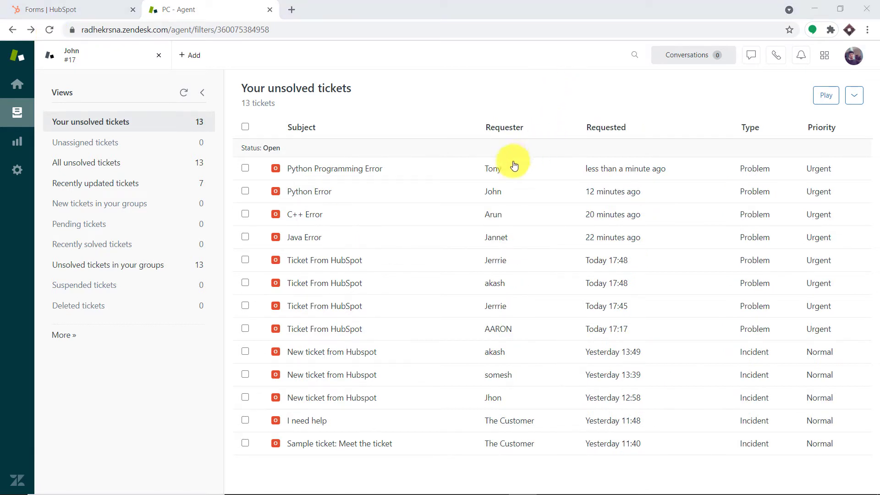
mouse_move(357, 176)
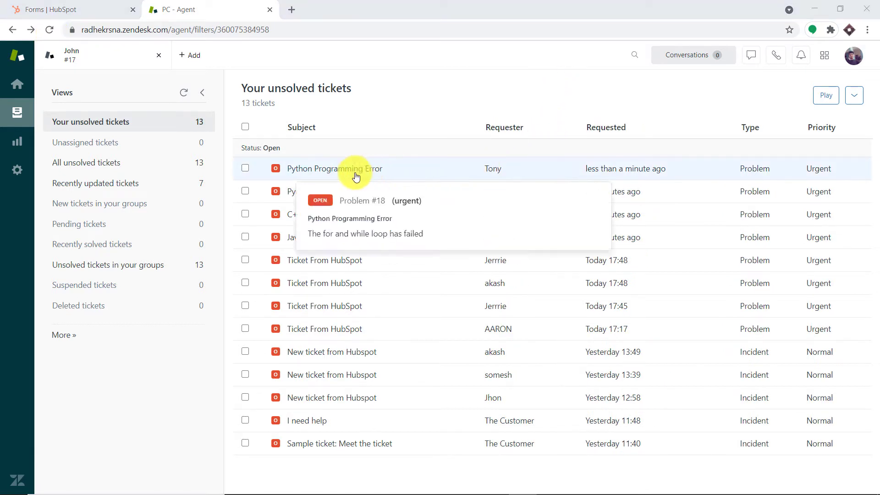
left_click(301, 172)
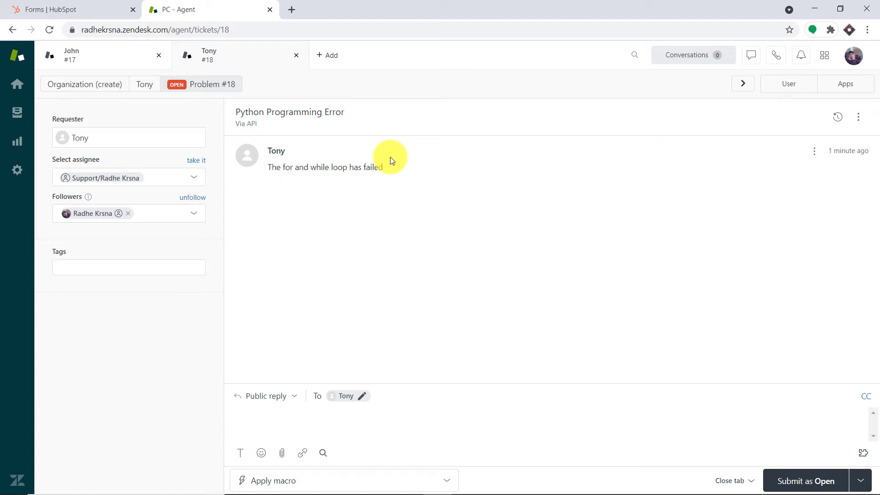
left_click(292, 10)
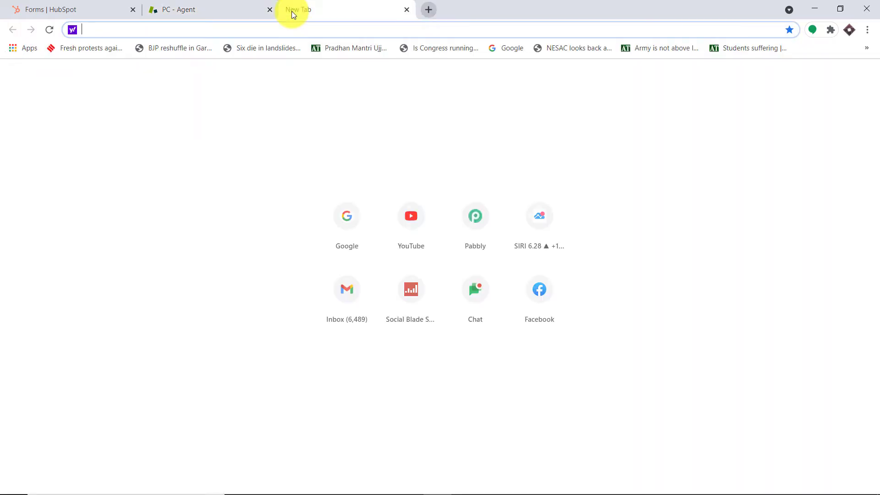
Go to pabbly.com, sign in, and launch Pabbly Connect from the All Apps list
type("pabbly.com")
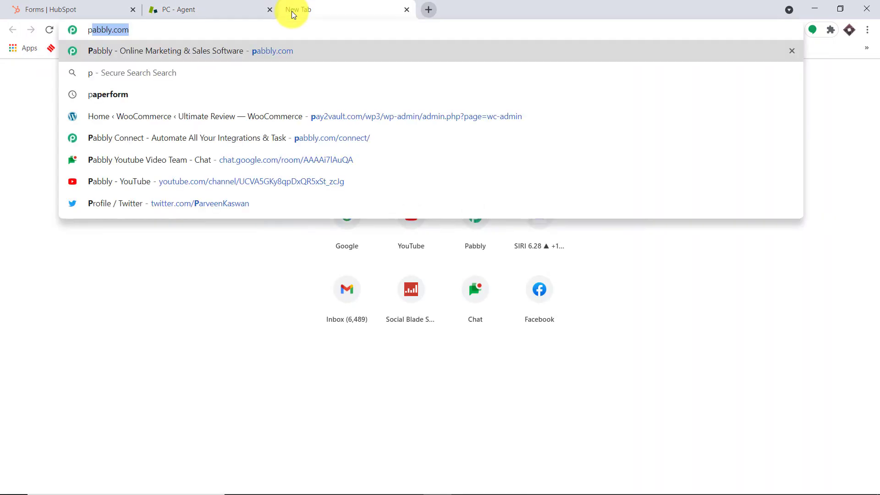
key("Return")
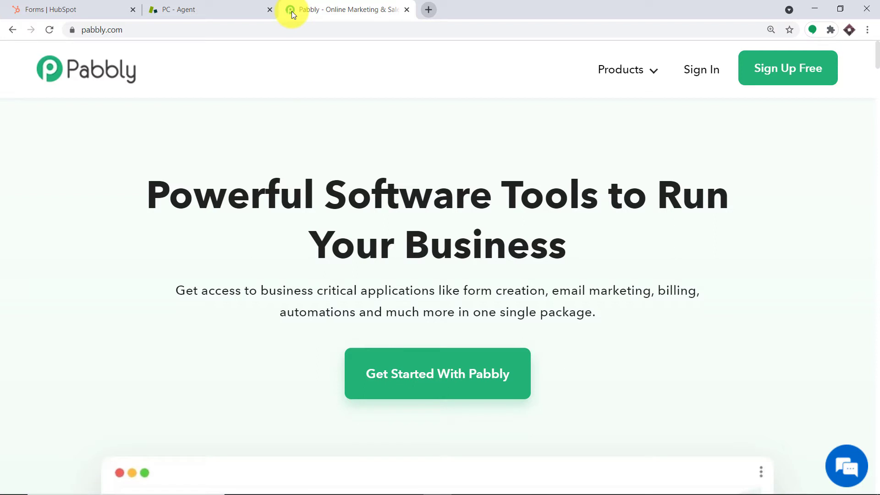
left_click(700, 72)
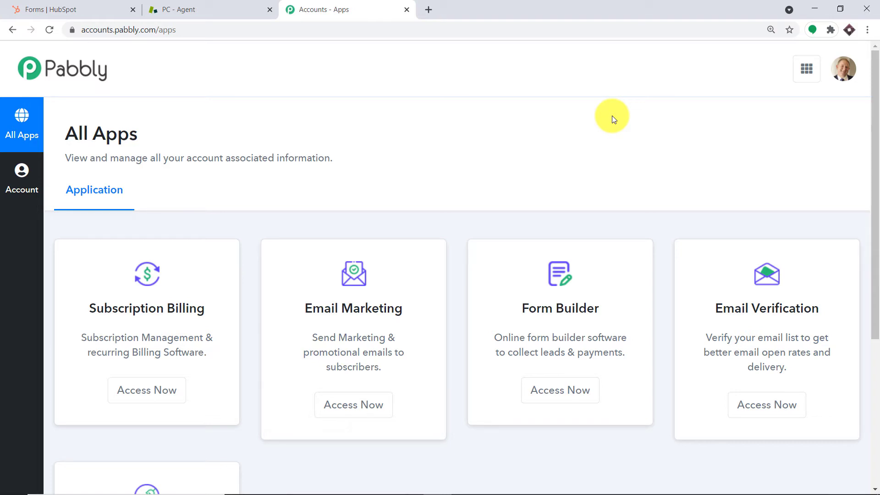
scroll(610, 138, "down", 5)
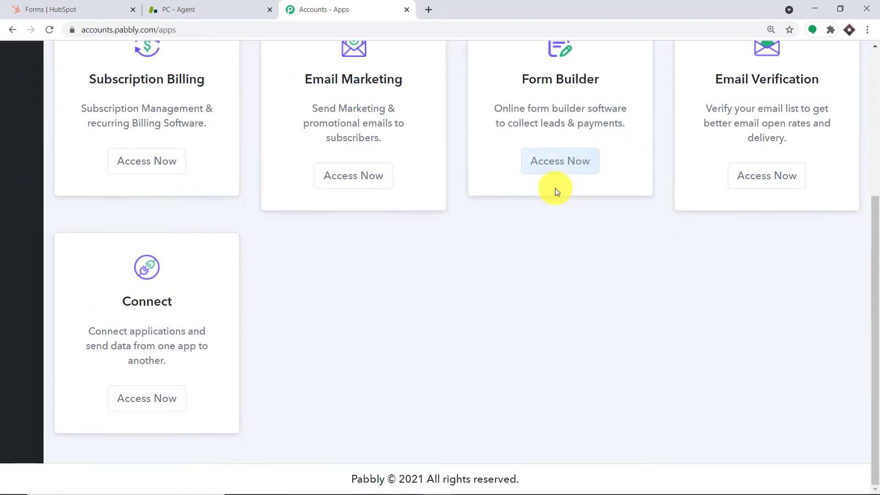
left_click(159, 404)
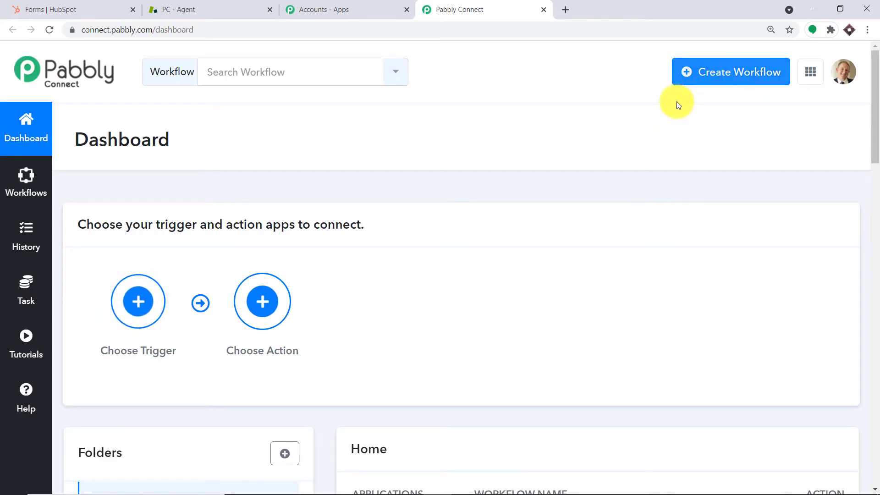
Disable the Hubspot 2 workflow in the dashboard's Home workflow list
scroll(615, 99, "down", 3)
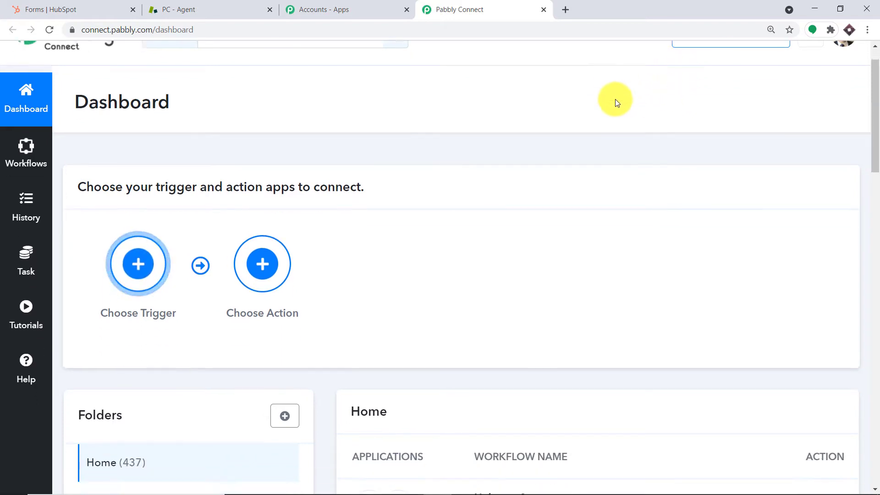
scroll(615, 100, "down", 2)
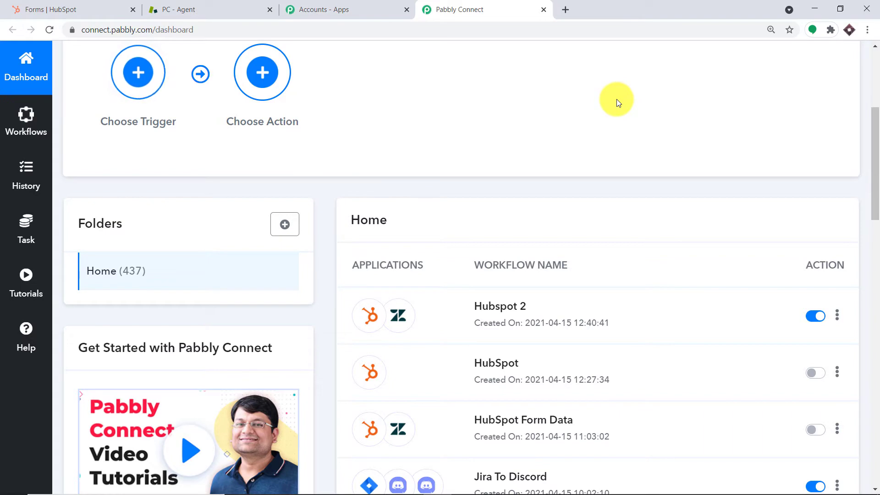
scroll(617, 100, "down", 1)
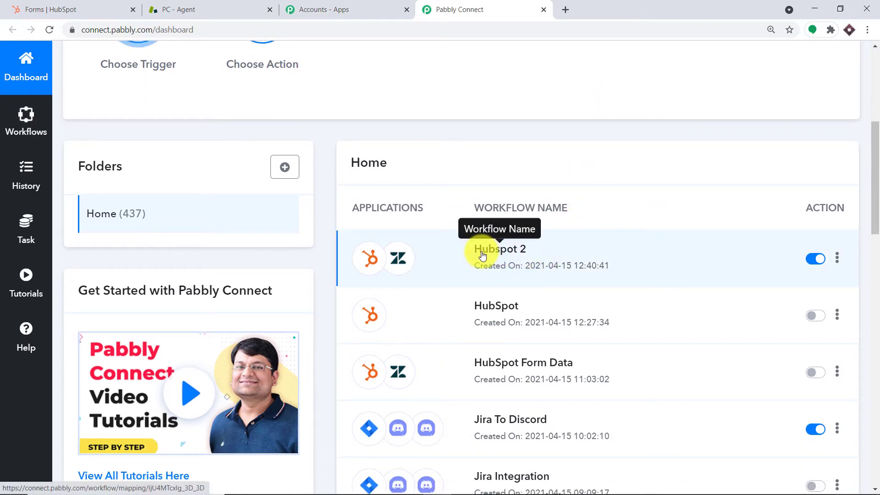
left_click(812, 258)
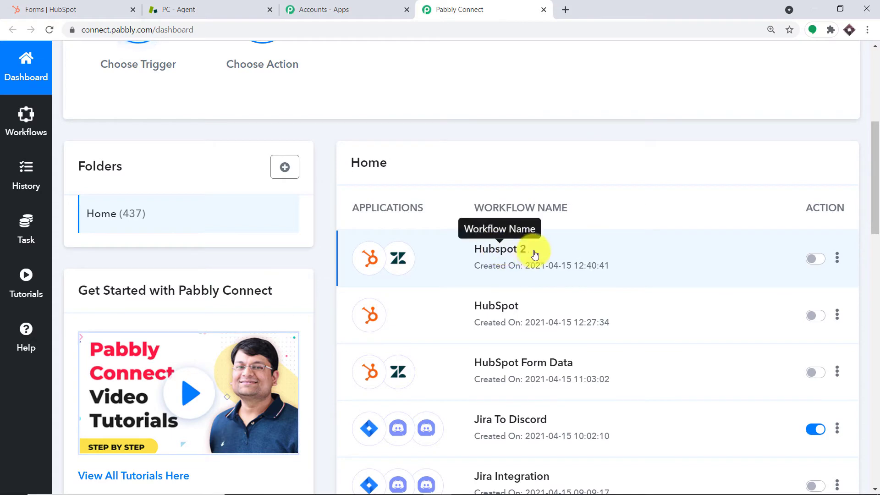
scroll(656, 201, "up", 6)
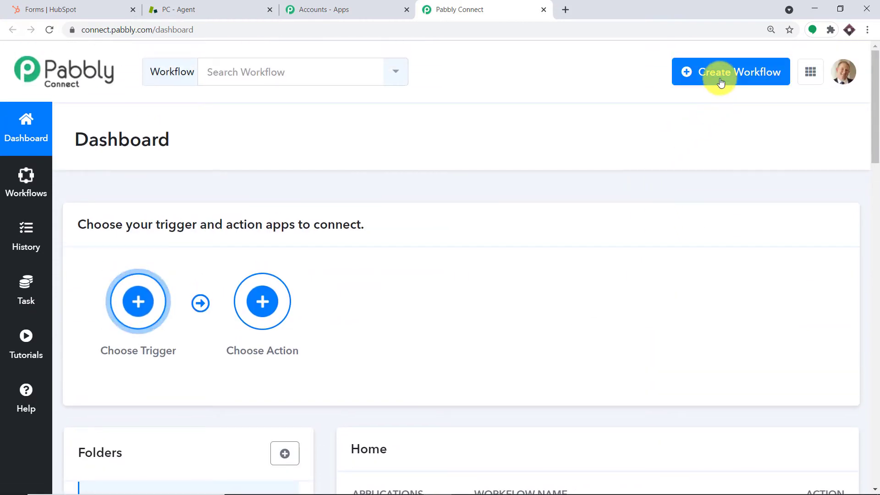
Create a new Pabbly Connect workflow named 'HubSpot To Zendesk'
left_click(720, 78)
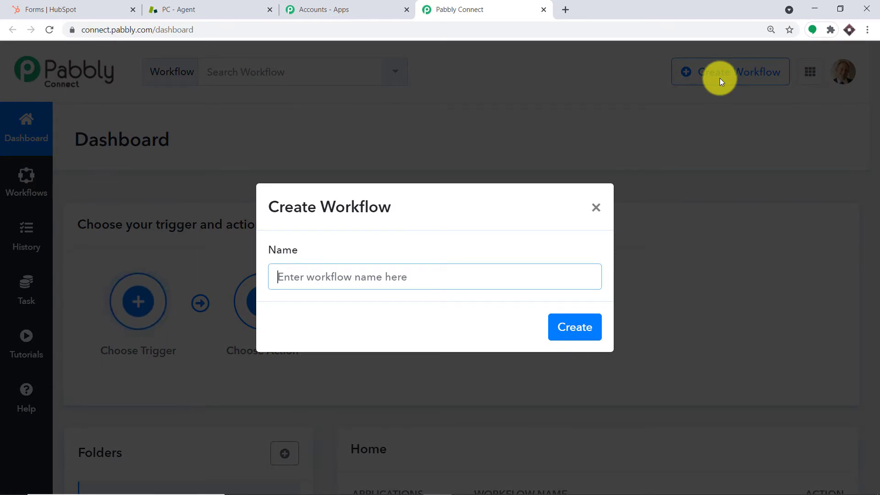
type("Hu")
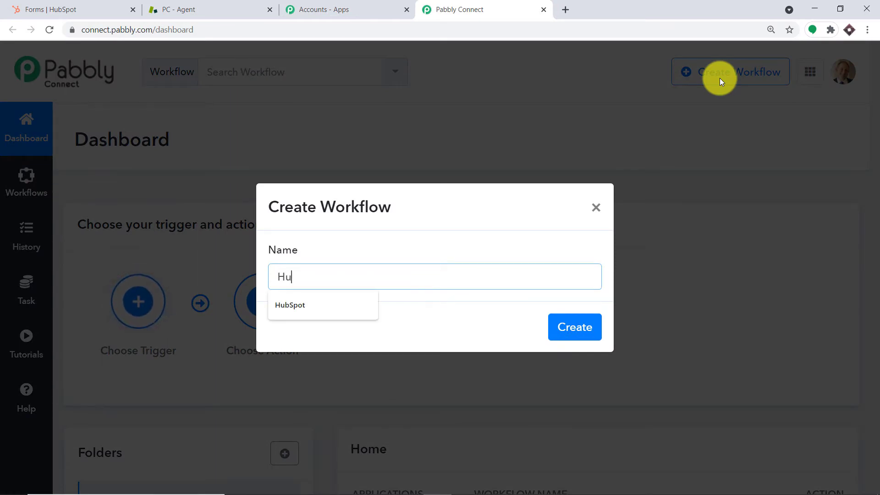
type("bSpot ")
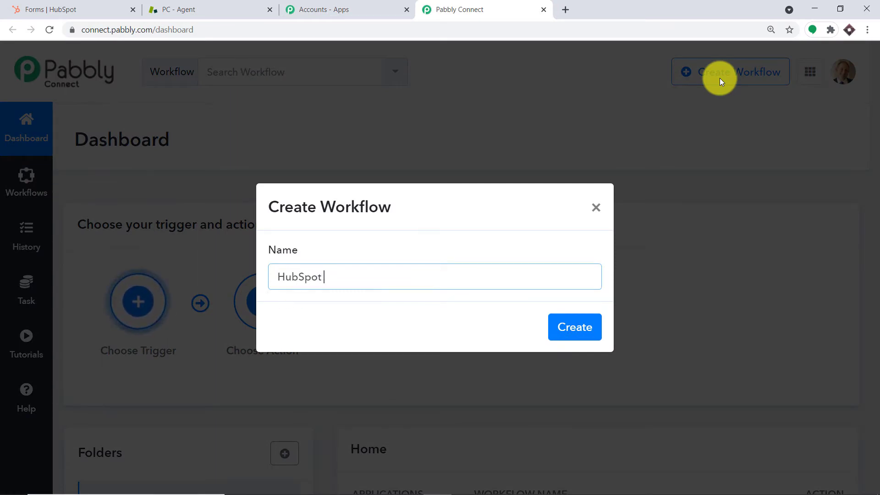
type("To Zendesk")
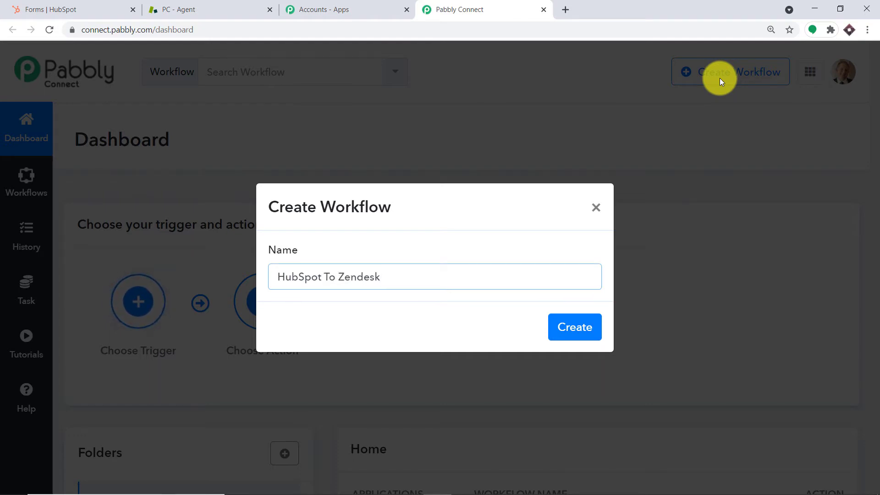
left_click(590, 316)
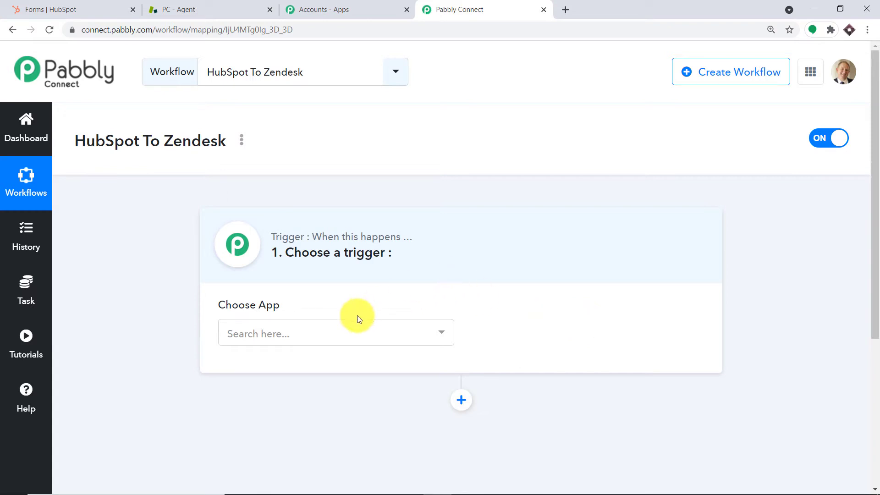
Set the trigger app to HubSpot CRM with the New Form Submission event
left_click(341, 335)
type("hubspot")
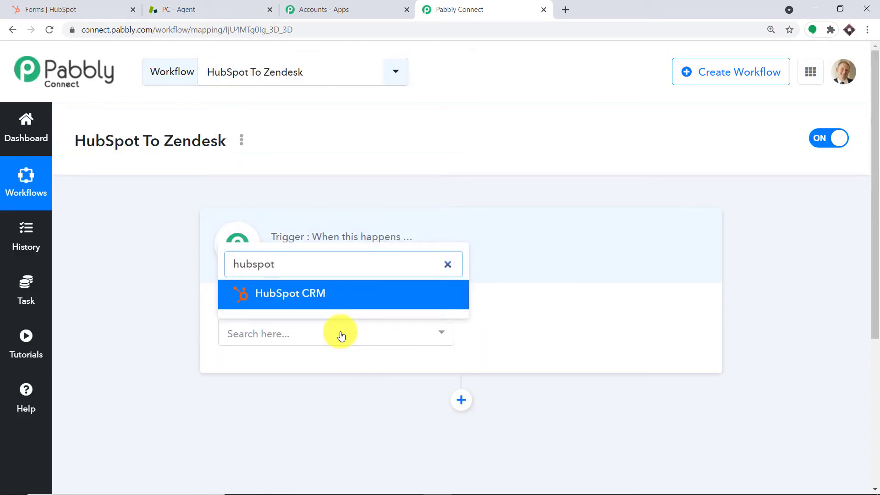
left_click(337, 305)
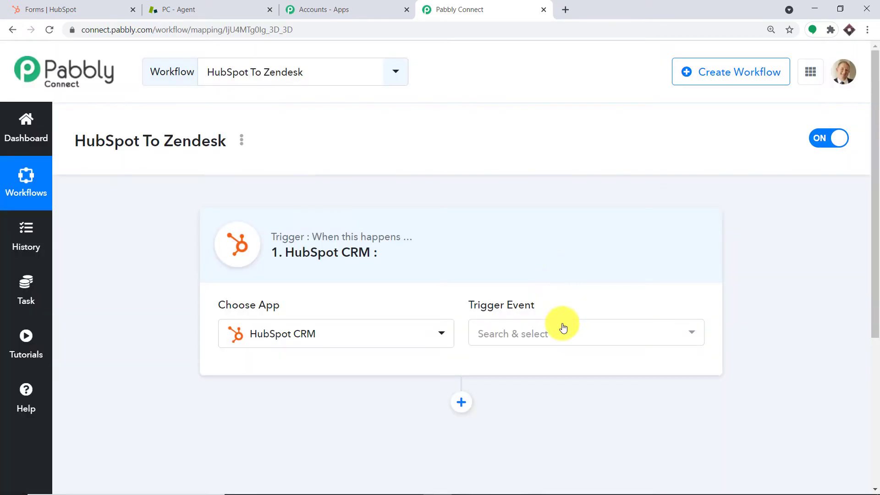
left_click(564, 328)
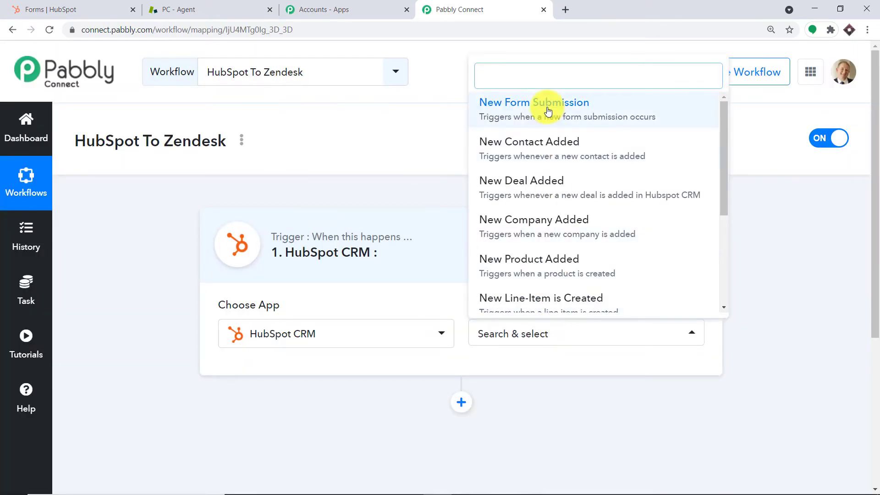
left_click(548, 111)
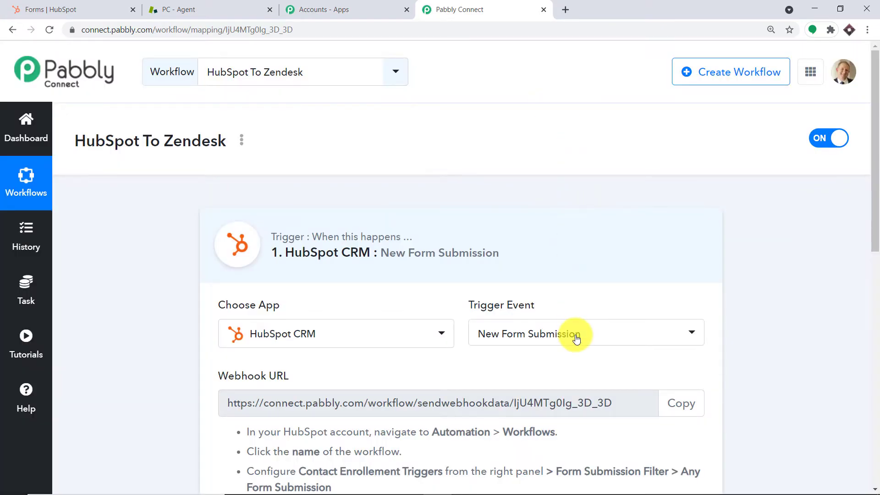
Review the trigger event options, keeping New Form Submission, then go to the HubSpot forms tab
left_click(577, 340)
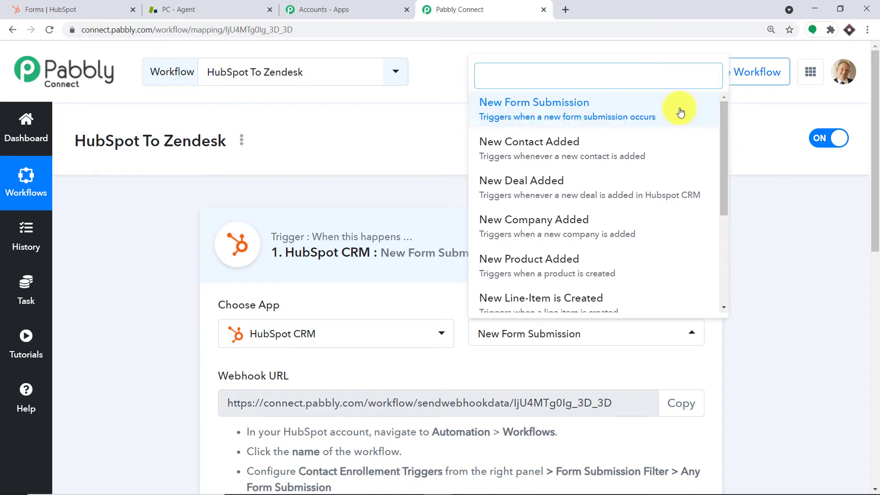
scroll(563, 184, "down", 3)
scroll(563, 185, "down", 1)
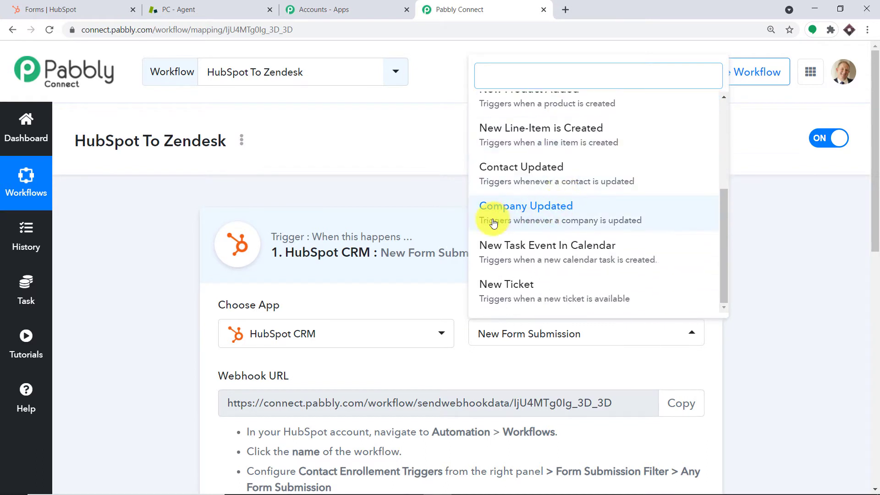
scroll(571, 198, "up", 5)
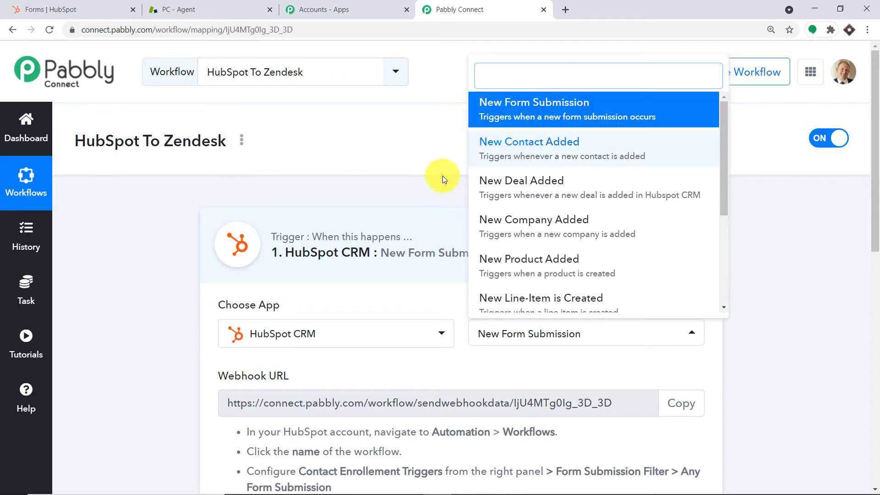
left_click(433, 185)
scroll(480, 186, "down", 4)
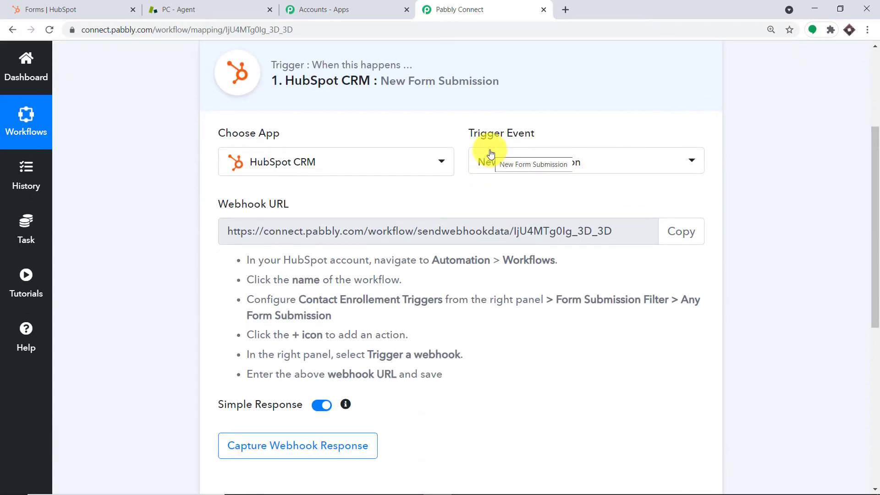
left_click(65, 5)
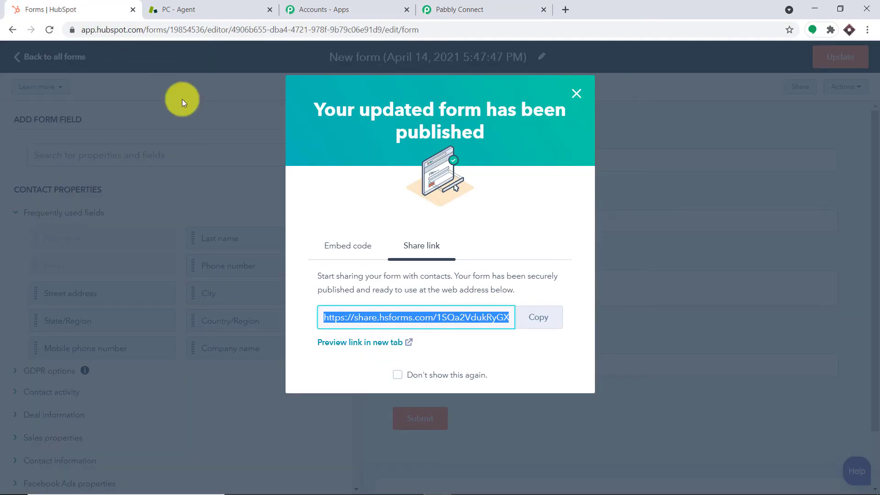
Dismiss the form-published notice and go from all forms to Automation > Workflows
left_click(576, 94)
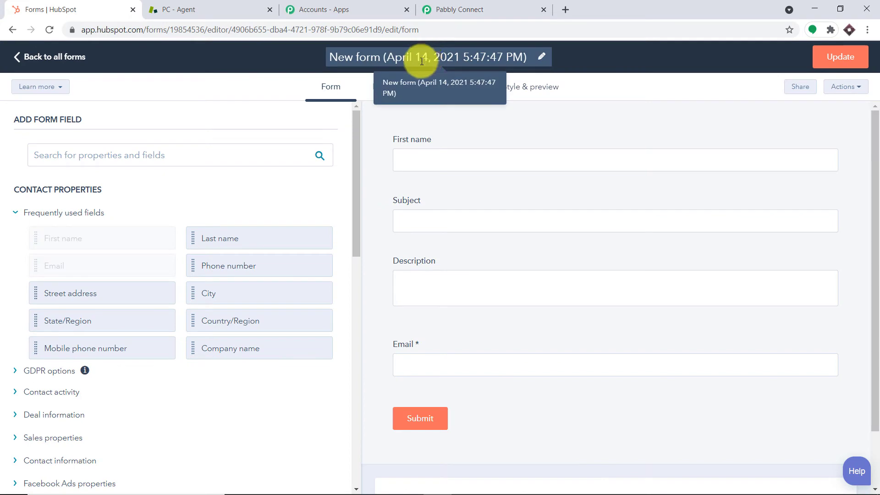
left_click(54, 56)
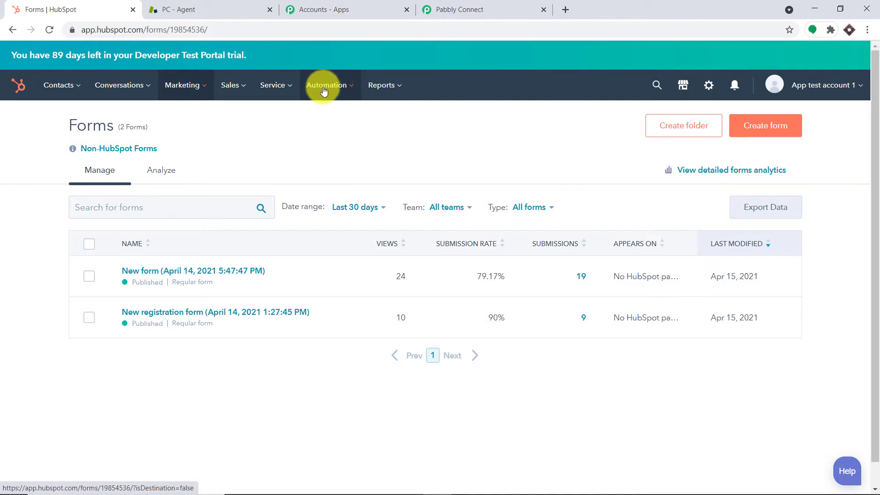
left_click(324, 87)
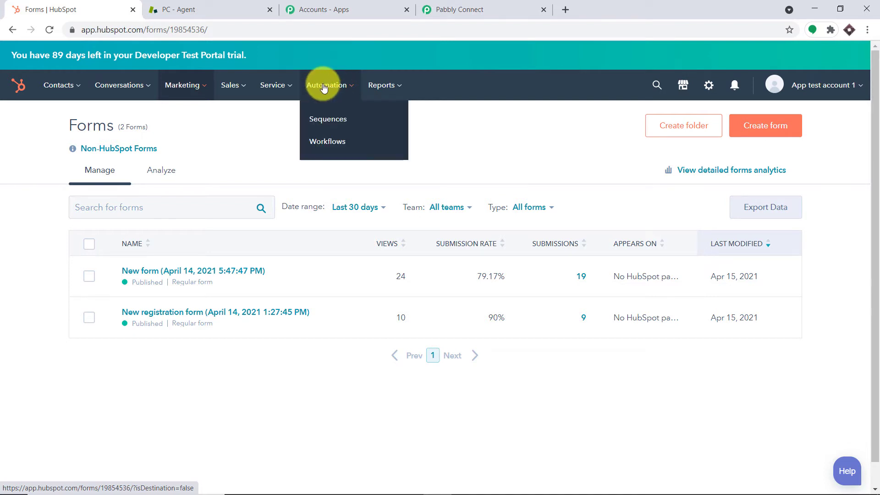
left_click(336, 142)
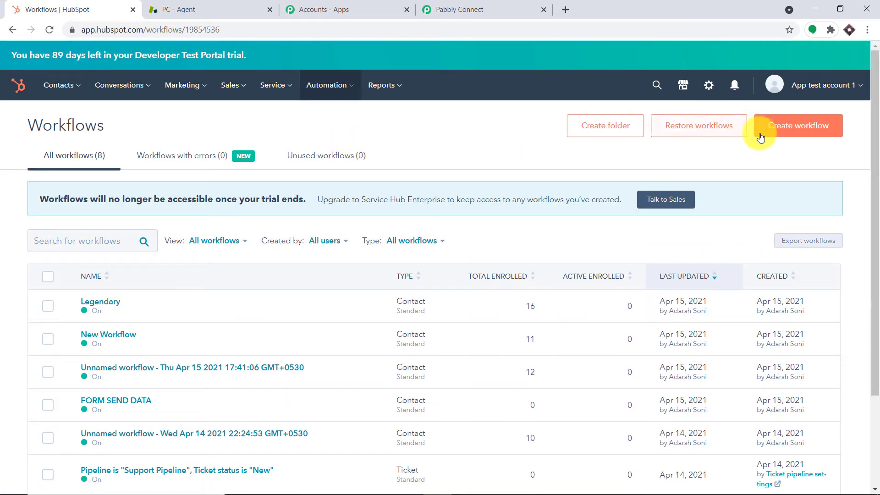
Create a contact-based HubSpot workflow from scratch titled 'Zendesk Integration'
left_click(798, 135)
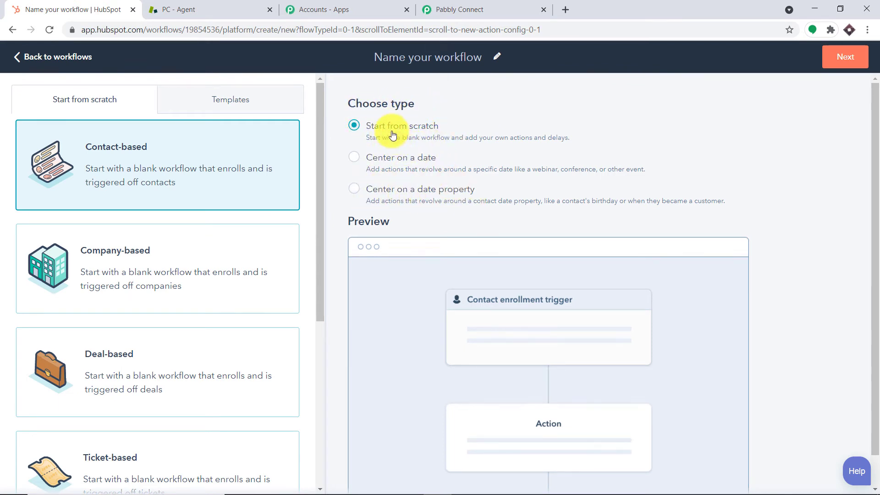
left_click(440, 58)
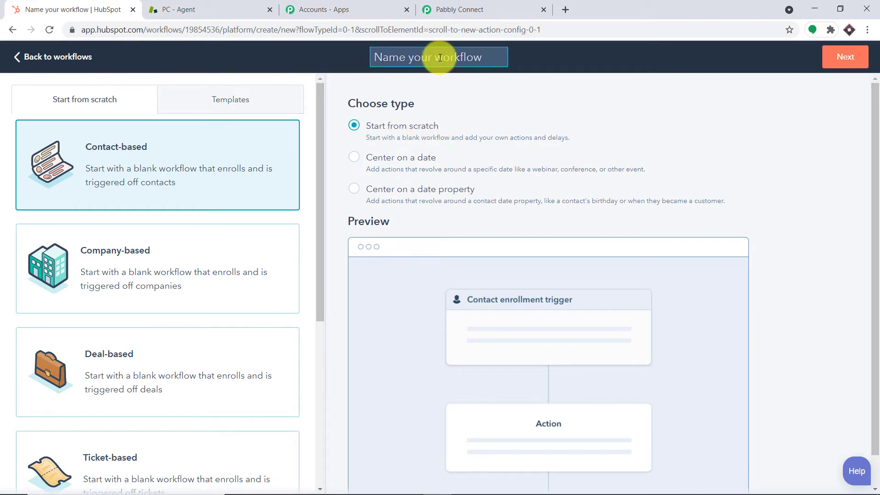
type("Z")
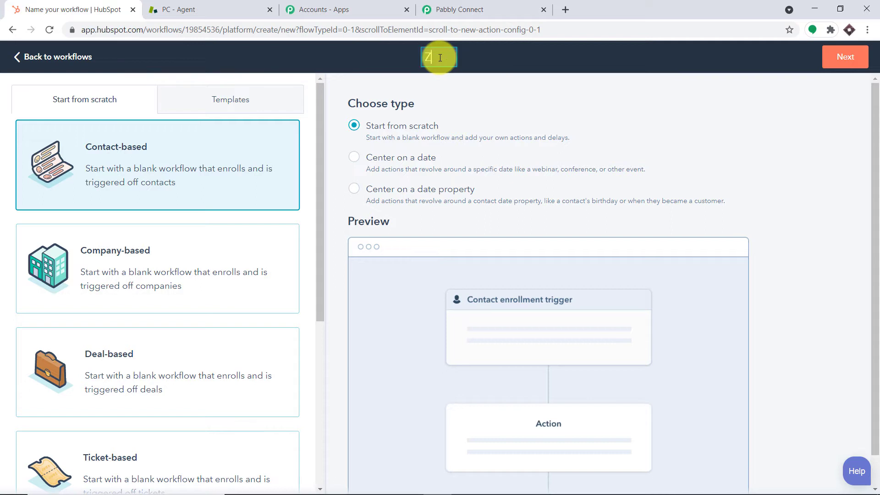
type("endesk")
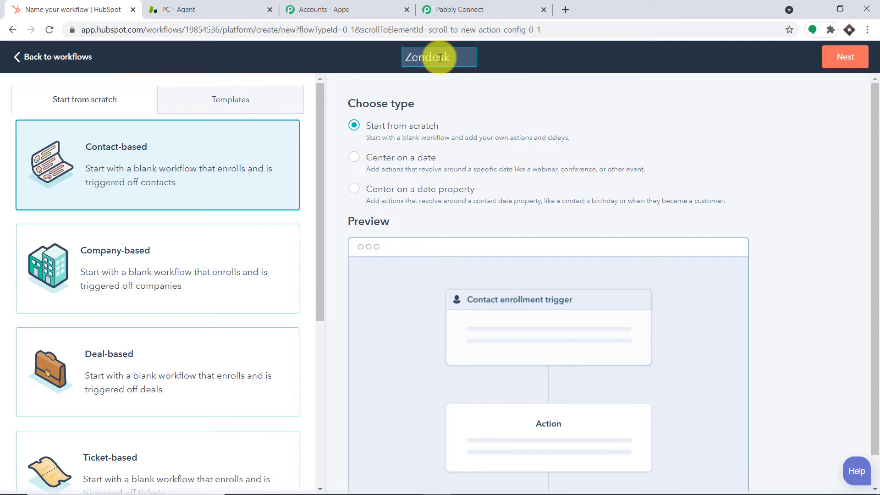
type(" Integrat")
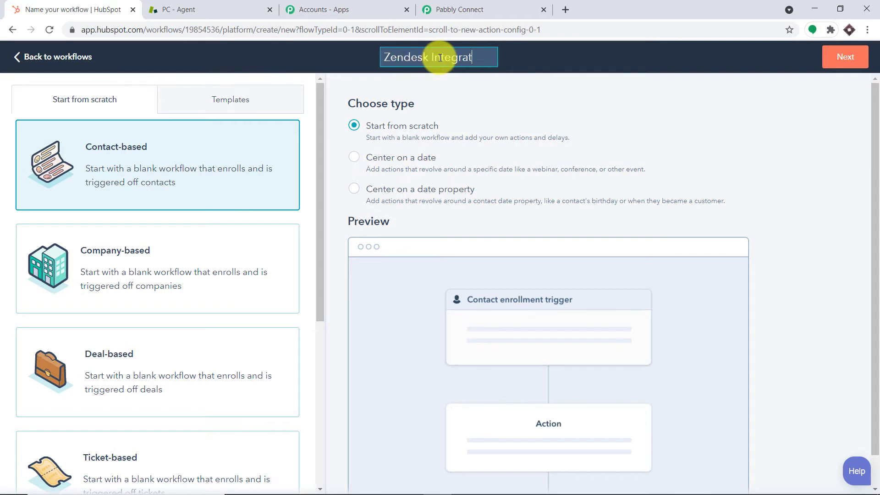
type("ion")
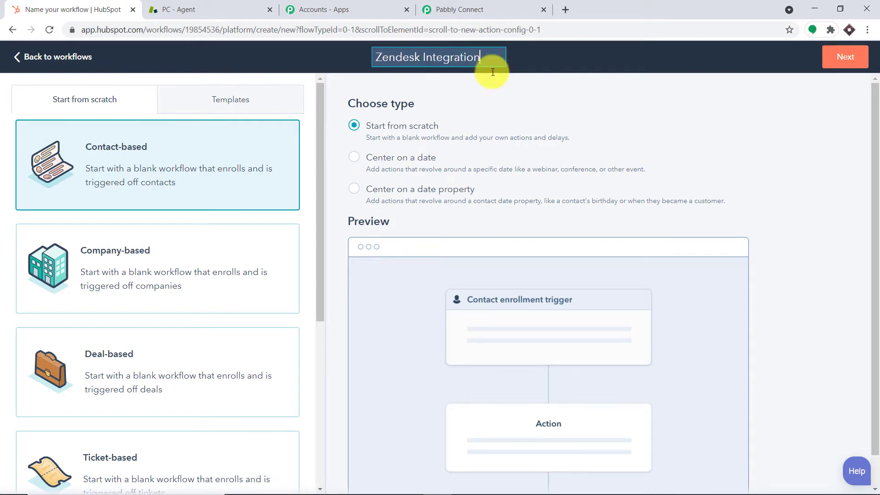
left_click(842, 59)
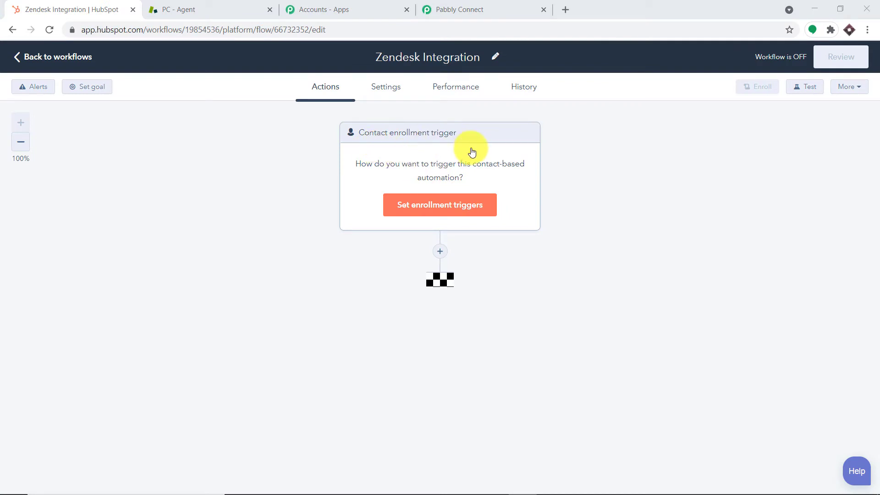
Add and save a Form submission enrollment trigger for New form (April 14, 2021 5:47:47 PM)
left_click(456, 207)
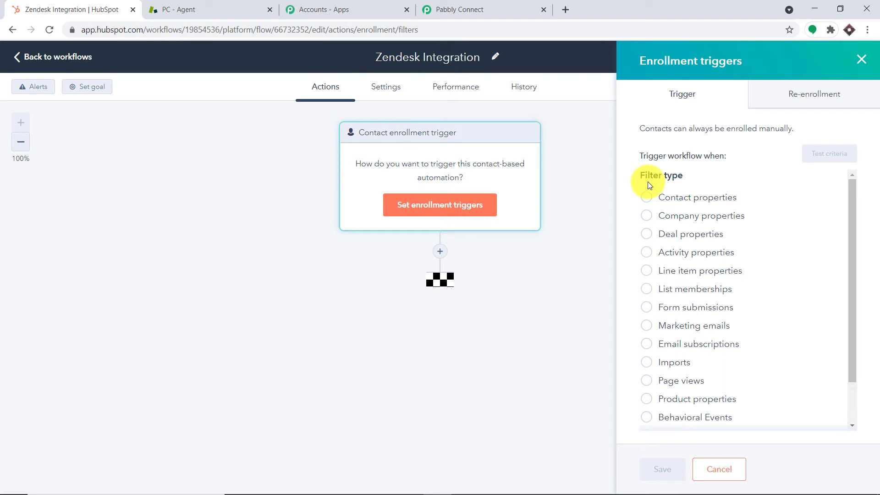
left_click(655, 316)
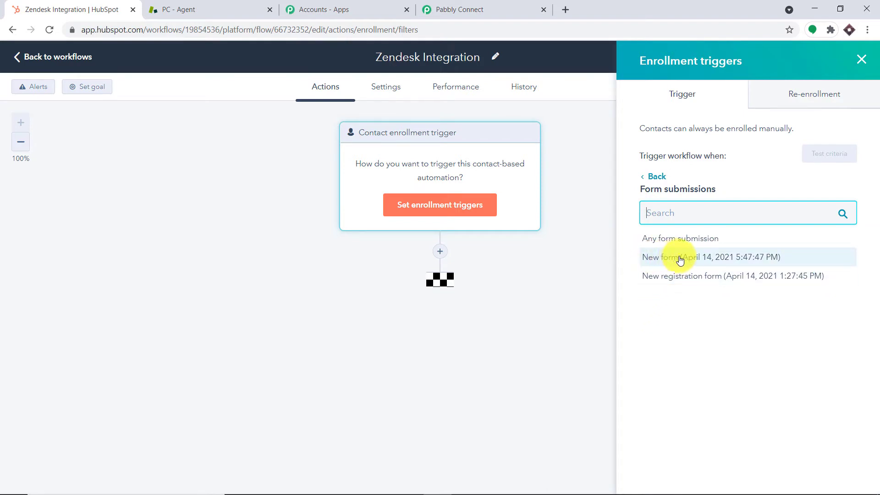
left_click(654, 261)
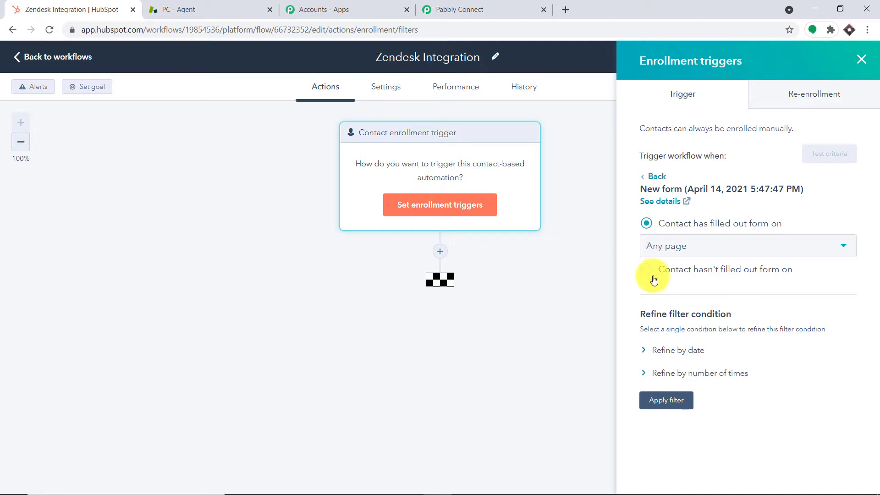
left_click(675, 400)
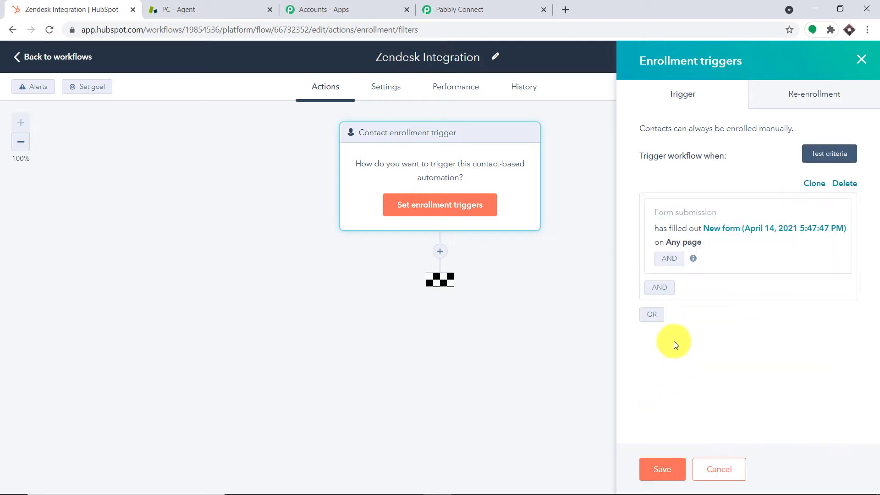
left_click(664, 470)
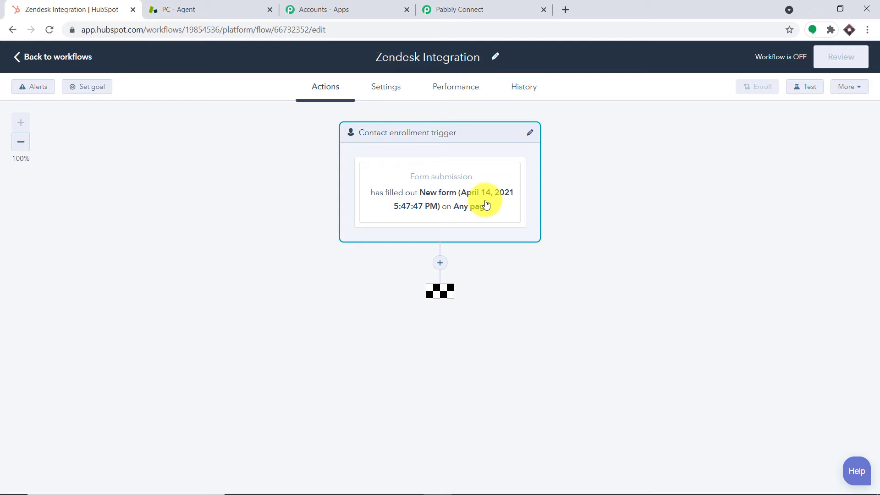
Add a Trigger webhook action using the webhook URL copied from Pabbly Connect, and save it
left_click(440, 263)
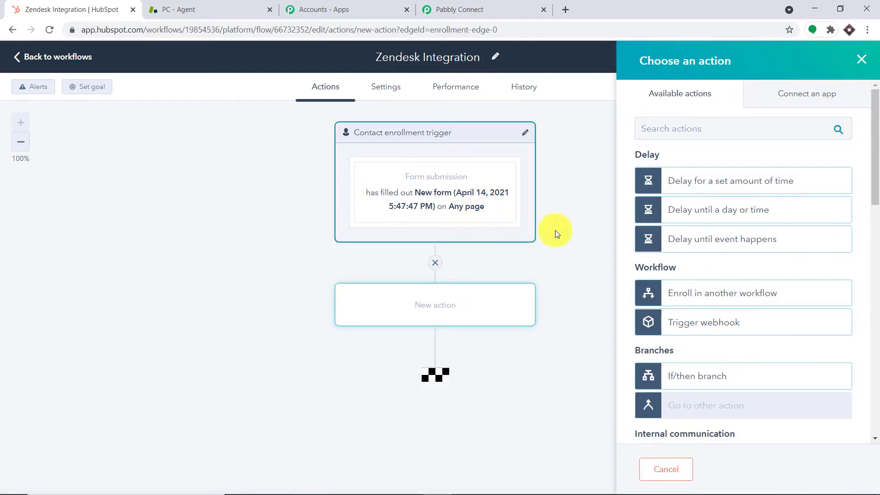
left_click(700, 323)
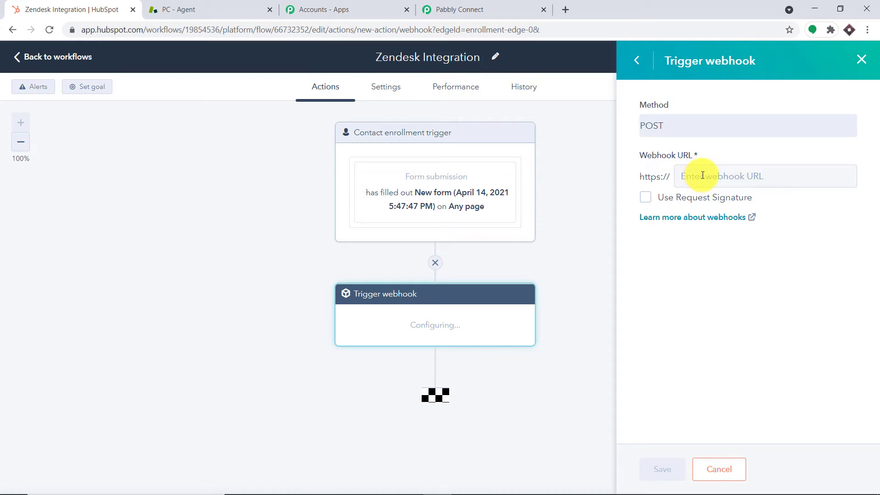
left_click(481, 6)
left_click(668, 236)
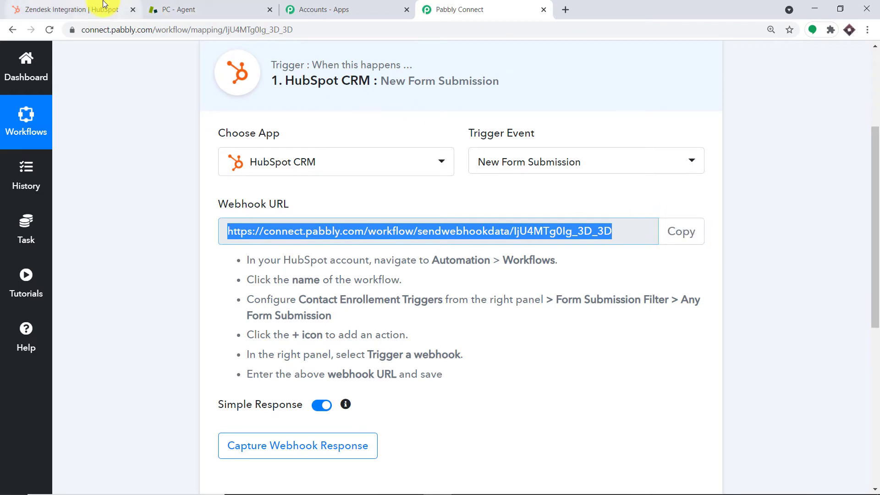
left_click(137, 8)
left_click(713, 172)
right_click(713, 171)
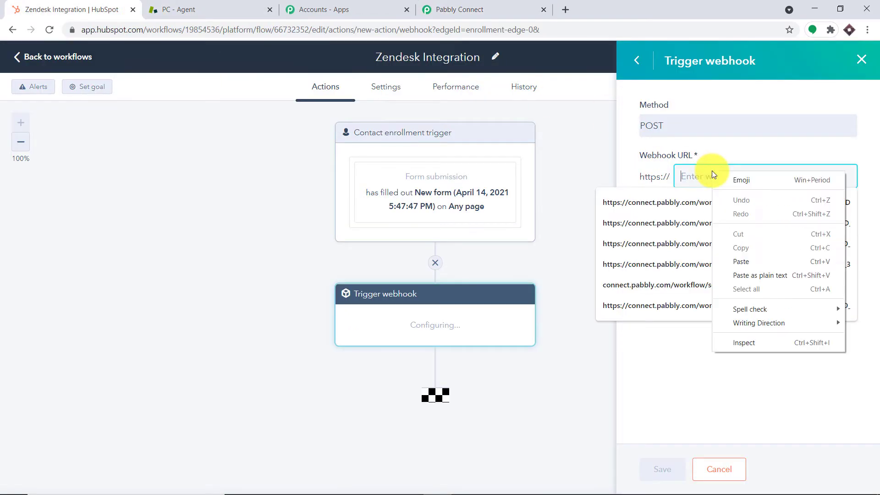
left_click(750, 260)
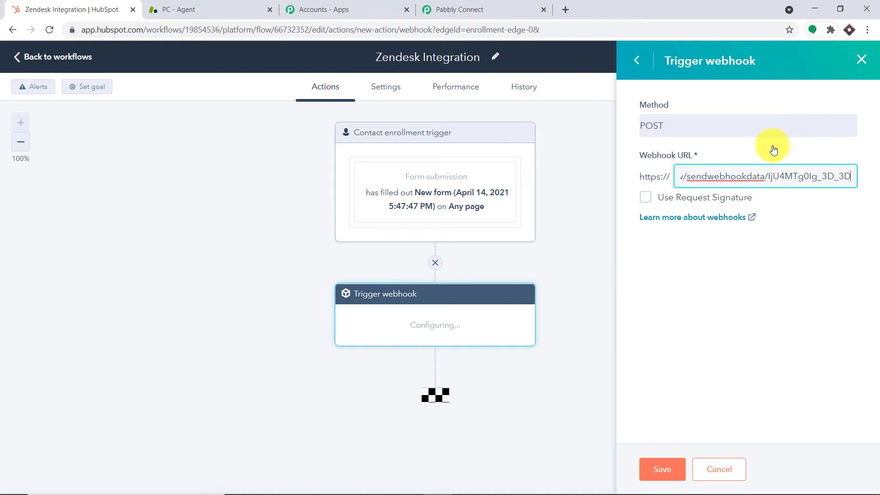
left_click(670, 472)
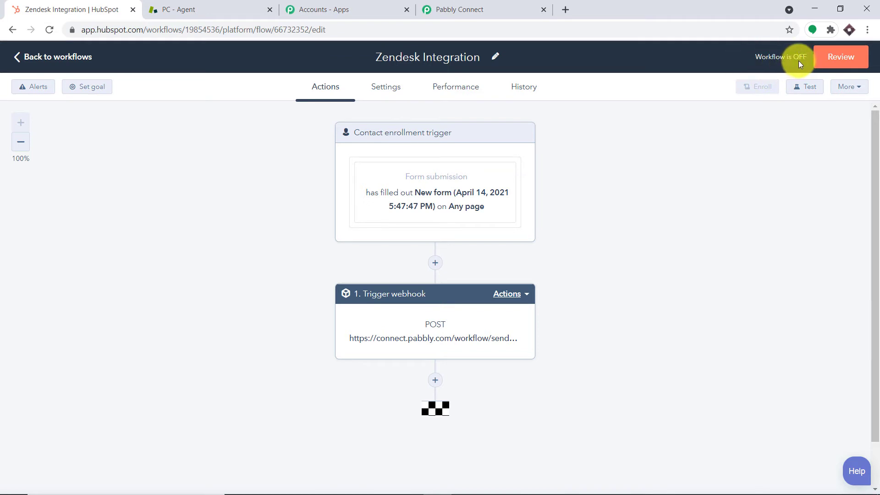
Review the workflow and choose to enroll existing contacts that already meet the criteria
left_click(846, 62)
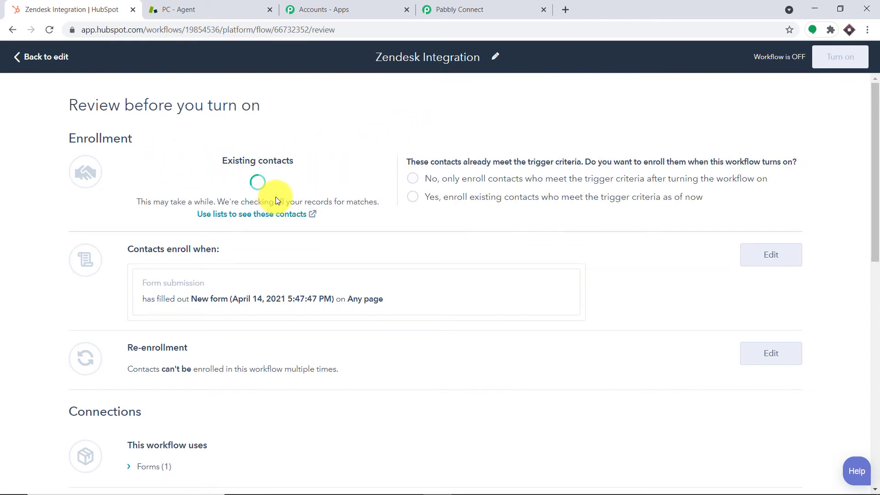
left_click(411, 197)
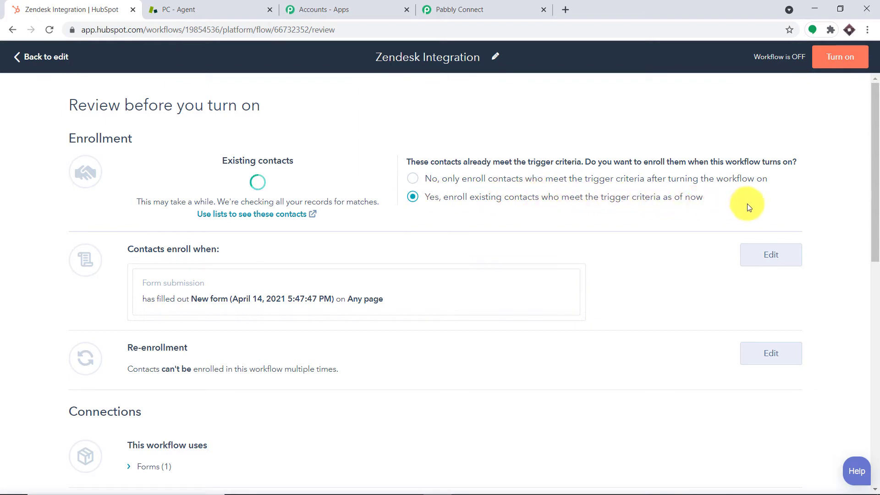
scroll(598, 202, "down", 2)
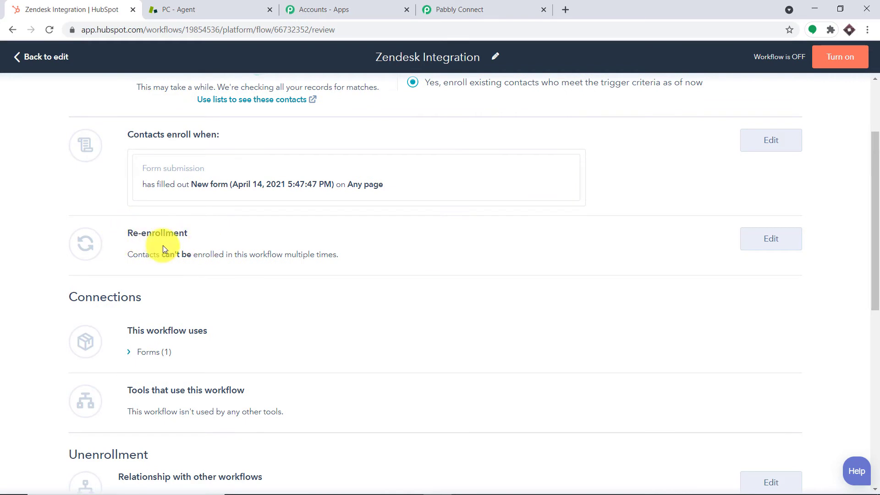
Allow contacts to re-enroll, save the change, and turn the workflow on
left_click(768, 239)
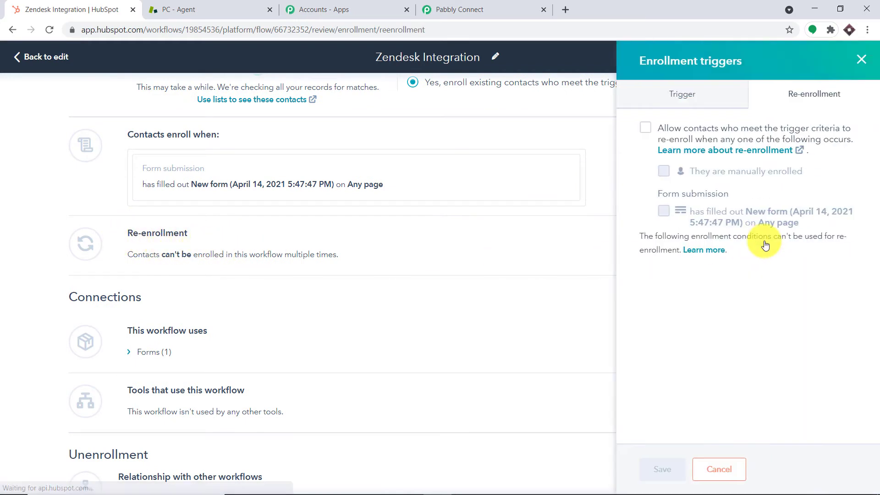
left_click(646, 129)
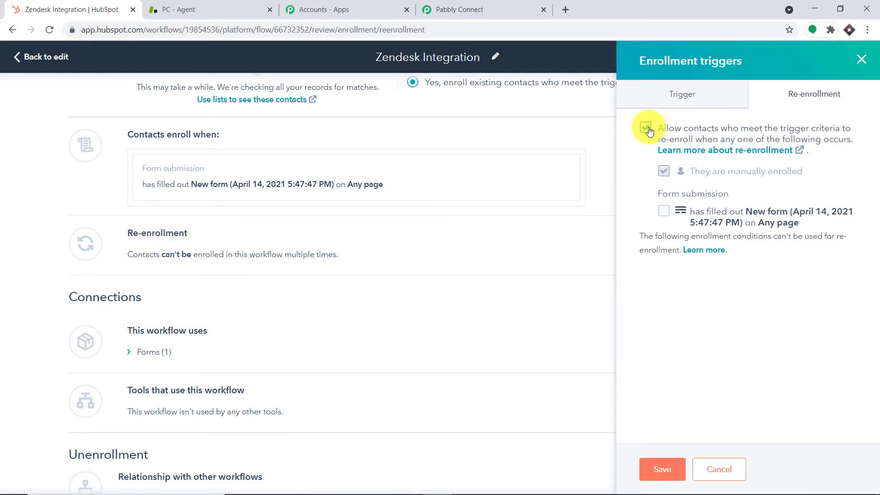
left_click(661, 466)
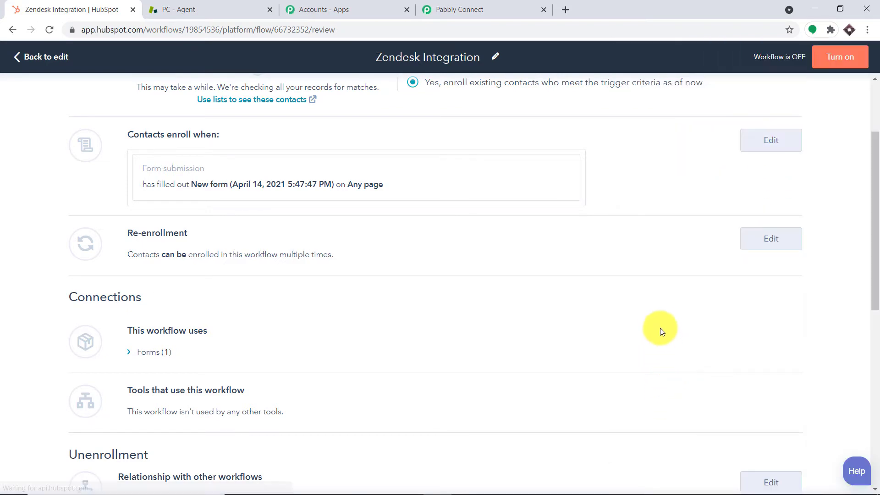
scroll(636, 191, "up", 3)
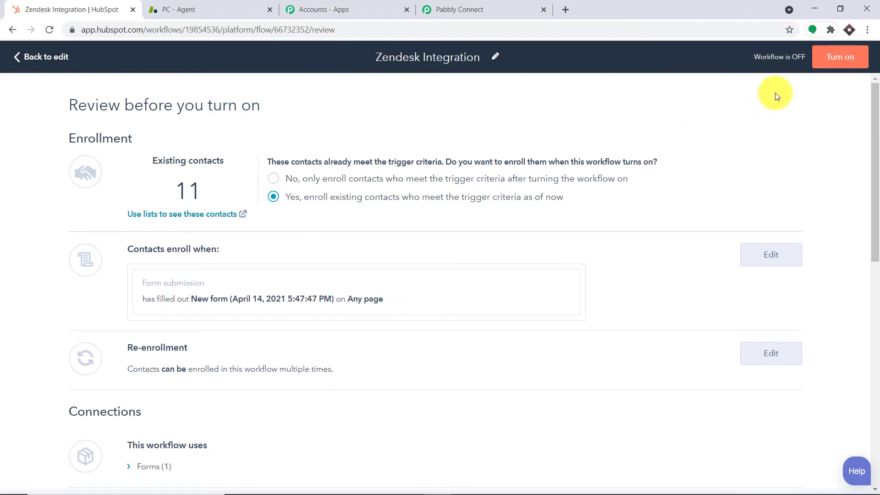
left_click(847, 57)
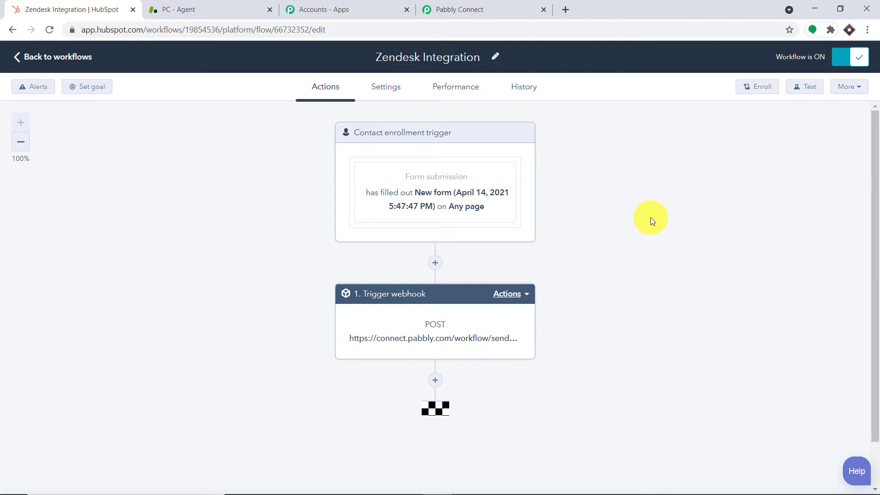
Set the Pabbly Connect HubSpot trigger to capture the webhook response, then return to HubSpot
left_click(488, 5)
scroll(409, 189, "down", 3)
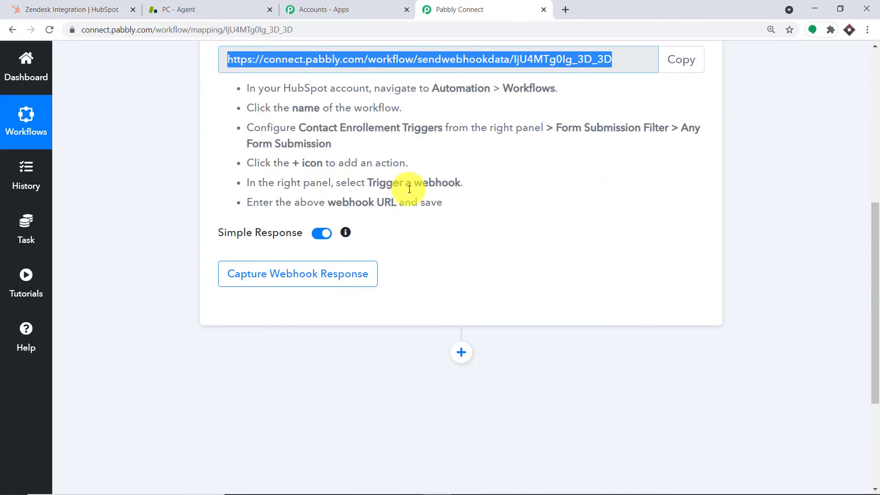
left_click(320, 272)
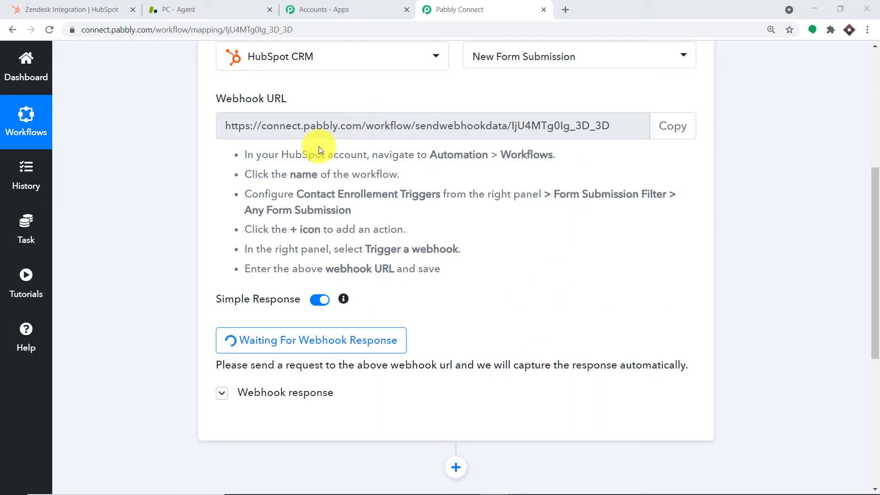
left_click(55, 4)
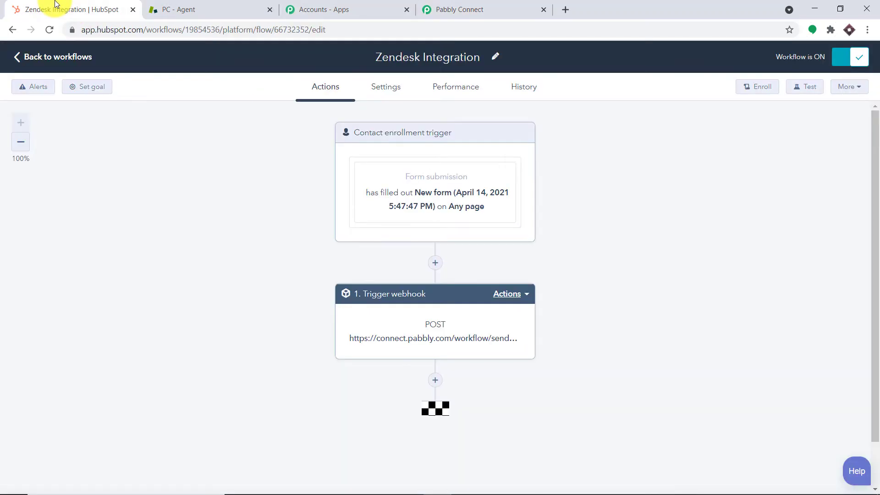
Leave the workflow editor and go to HubSpot's Forms list under Marketing > Lead Capture
left_click(68, 55)
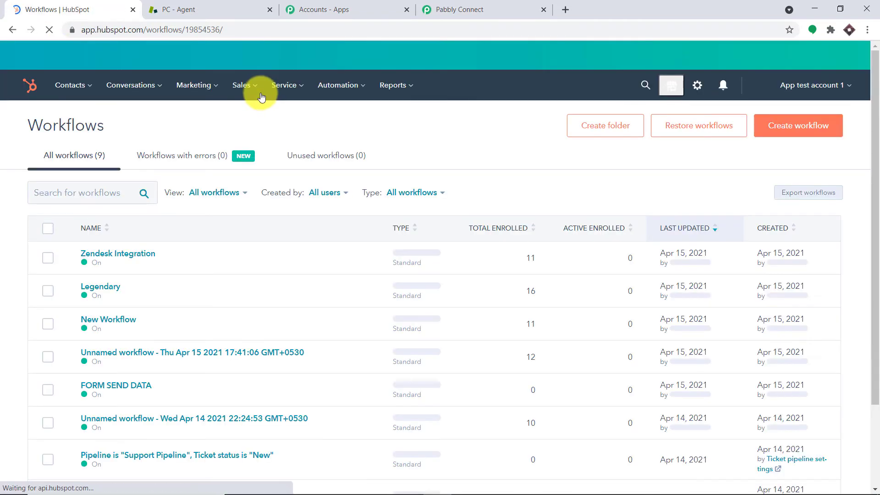
left_click(197, 89)
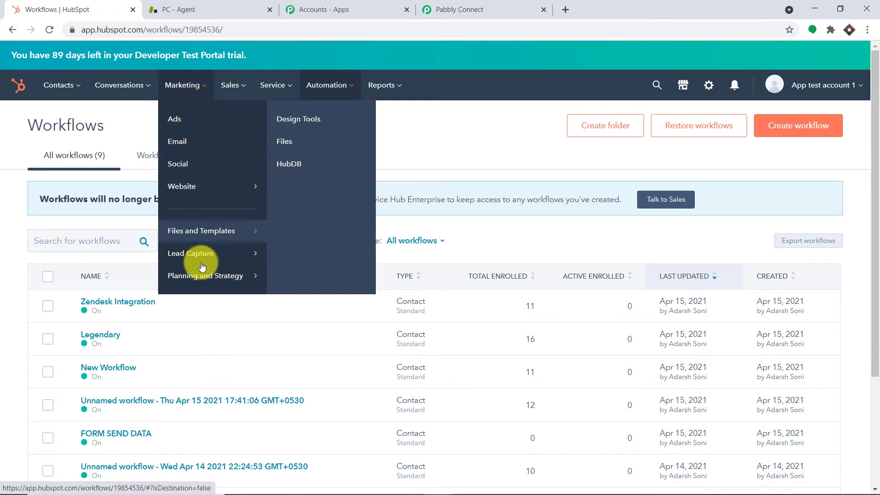
mouse_move(203, 260)
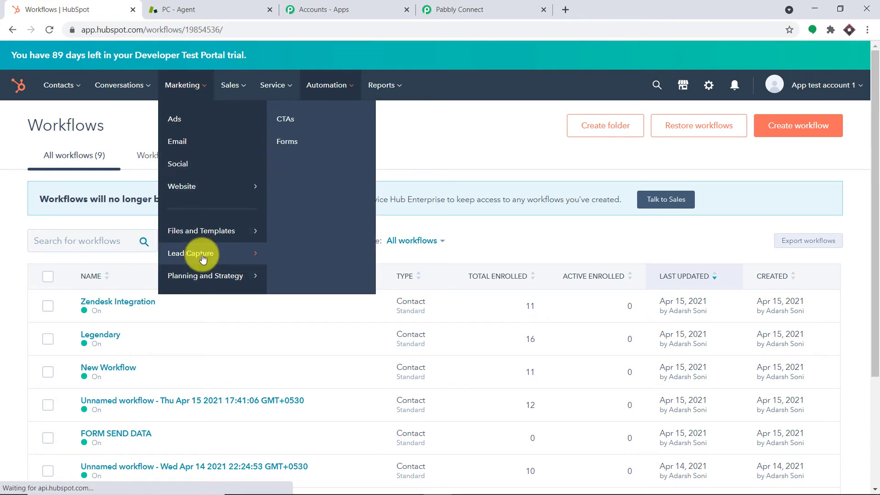
left_click(307, 146)
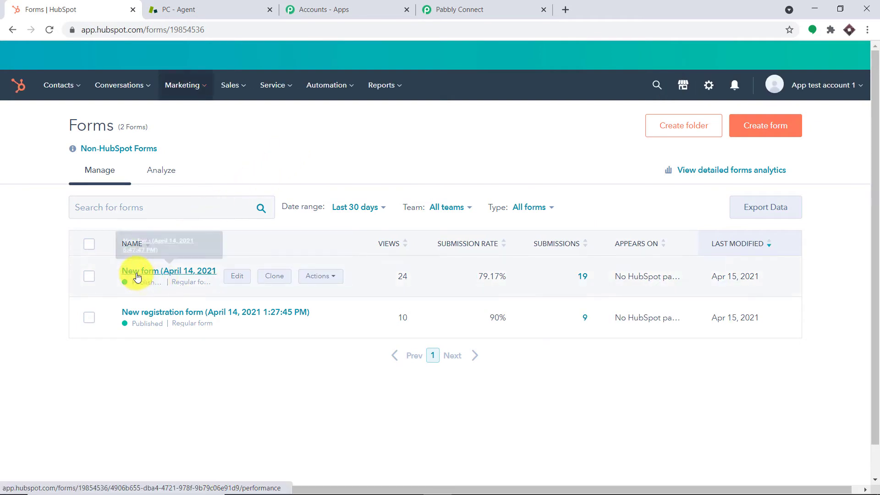
Republish the New form via Edit > Update and copy its share link
left_click(182, 274)
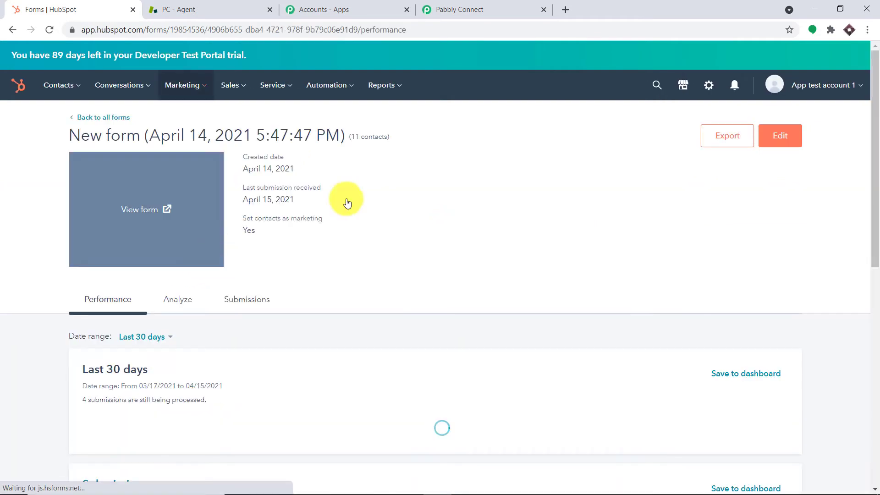
left_click(779, 136)
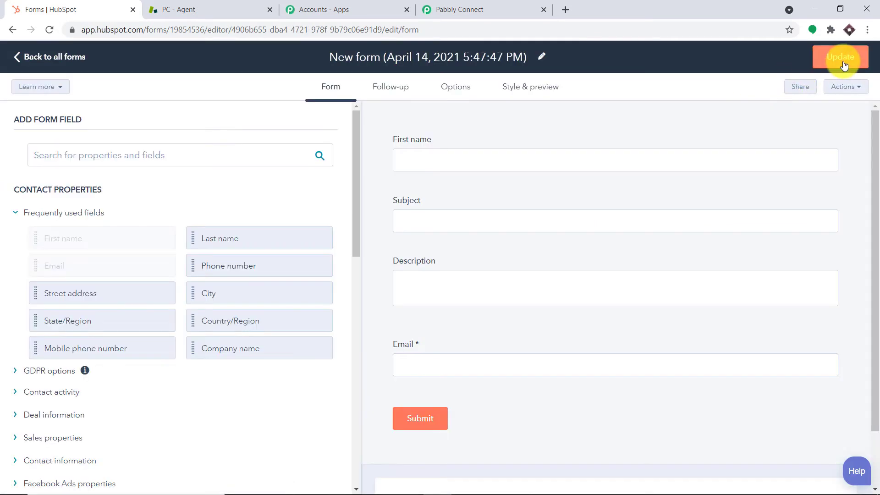
left_click(844, 66)
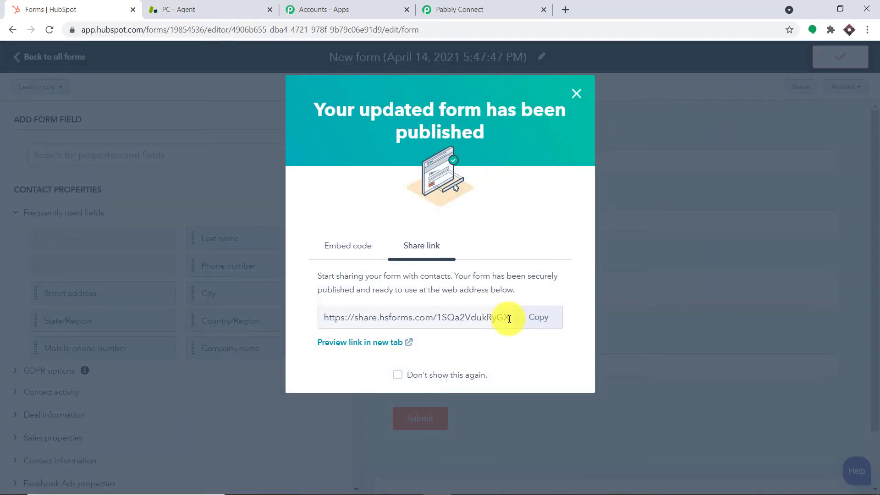
left_click(537, 321)
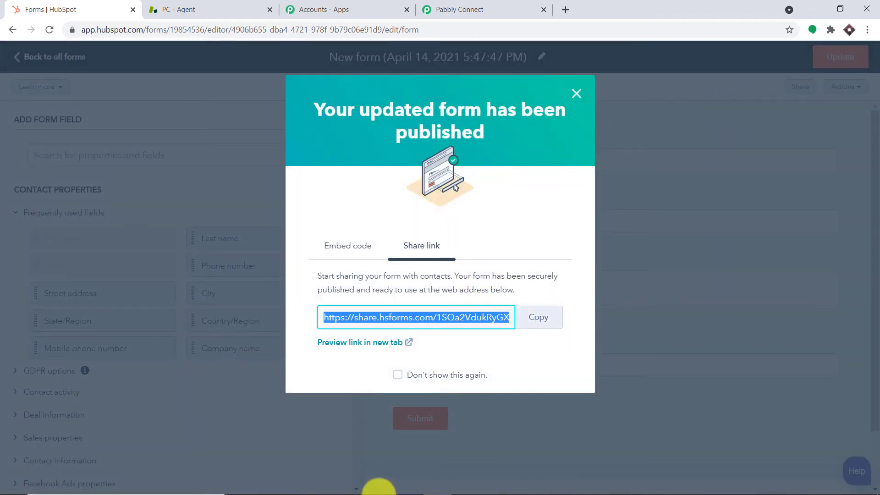
mouse_move(327, 490)
mouse_move(296, 482)
left_click(301, 444)
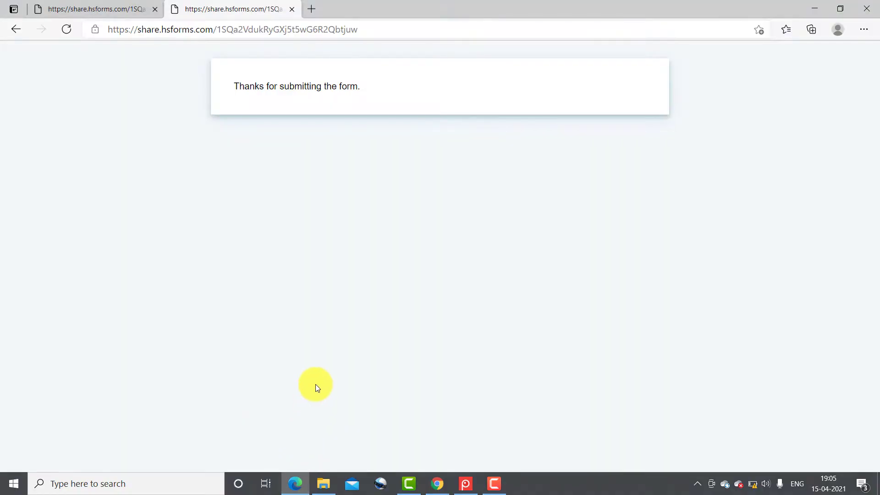
Open the copied form share link in a new Edge tab
left_click(314, 9)
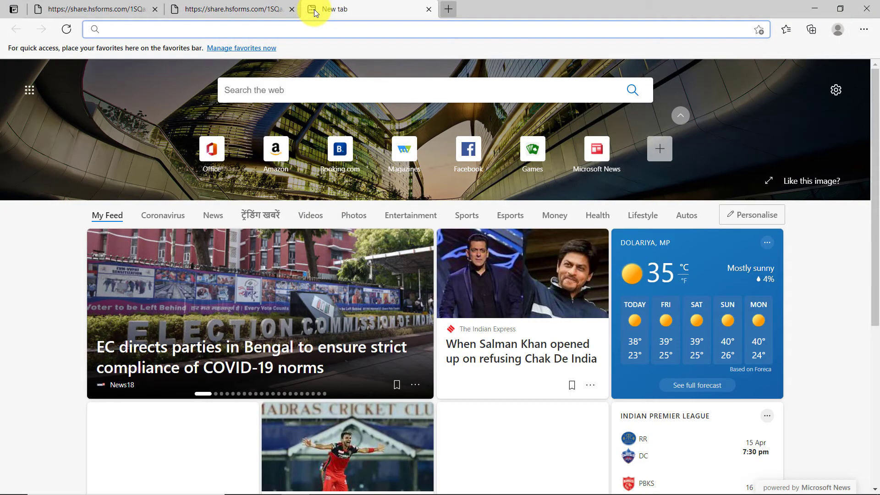
key("ctrl+v")
key("Return")
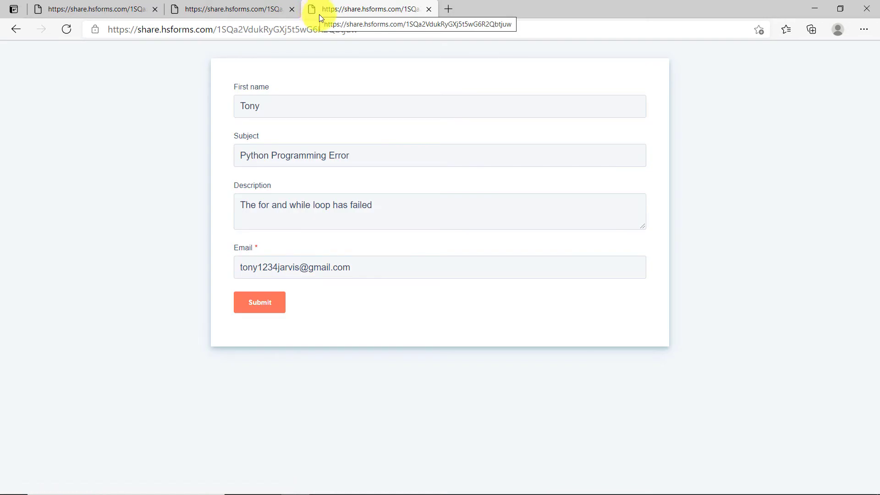
Clear the last hour of browsing data from History and reload the form tab
left_click(858, 35)
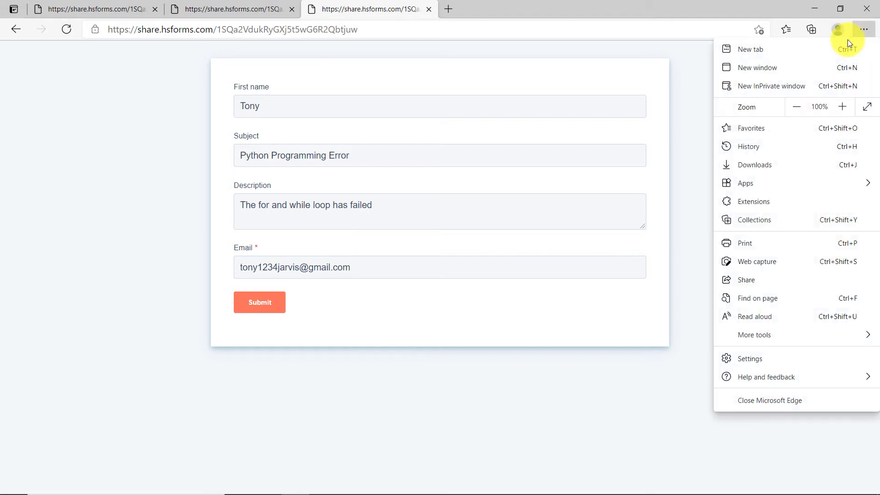
left_click(782, 145)
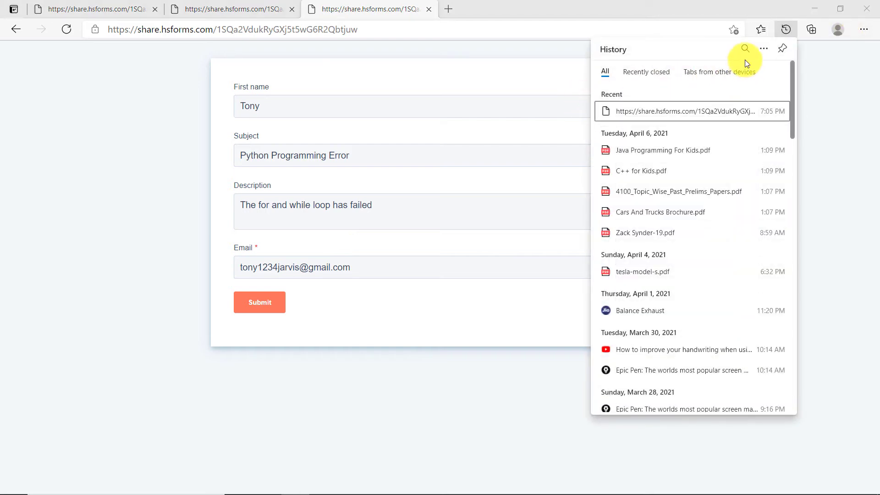
left_click(763, 48)
left_click(708, 88)
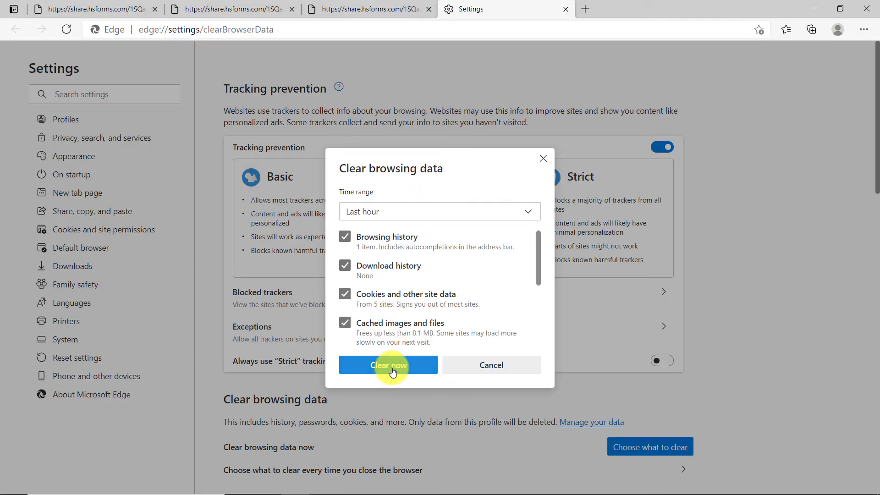
left_click(392, 371)
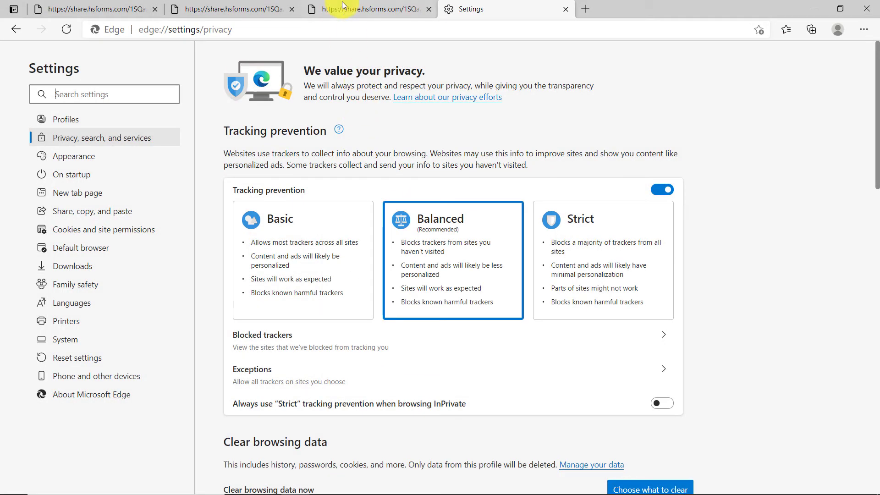
left_click(342, 2)
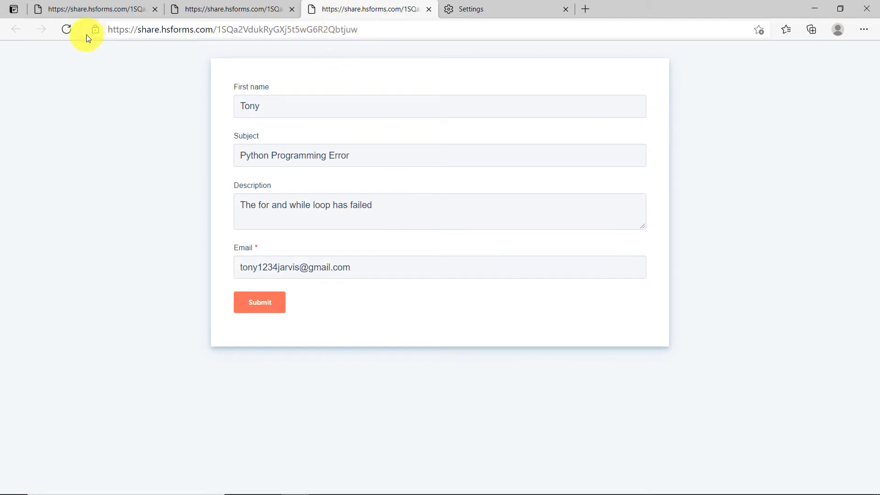
left_click(67, 27)
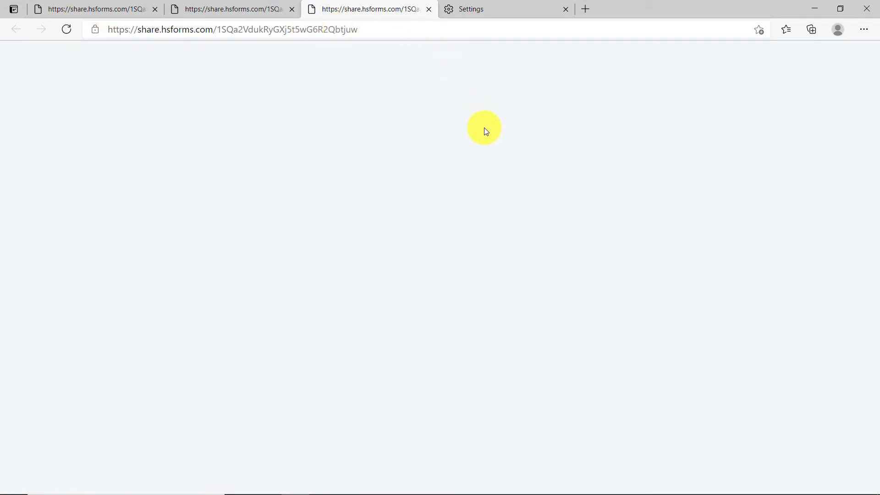
Submit the form with a first name, subject 'Java Error', description 'Compiler Has Failed' and an email
left_click(273, 102)
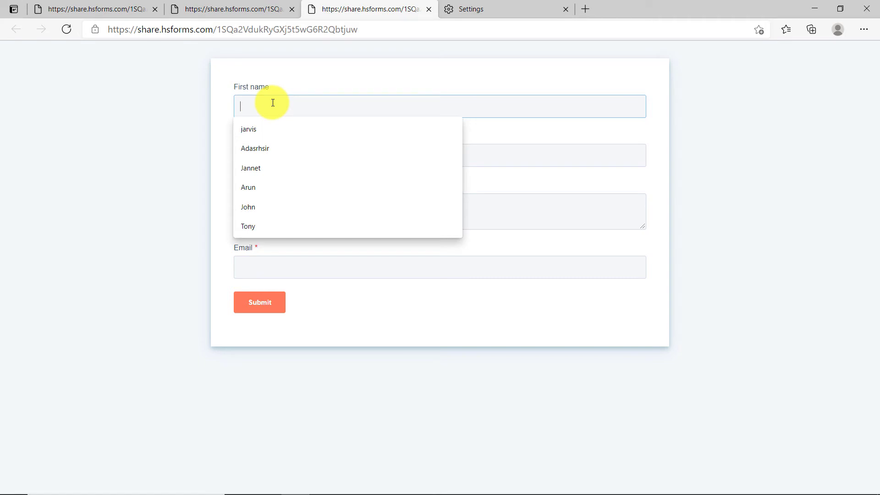
type("Perna")
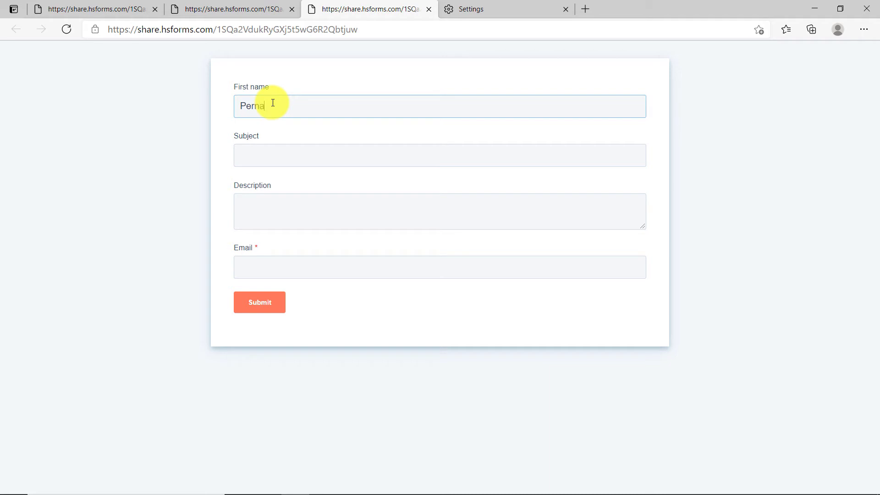
left_click(281, 159)
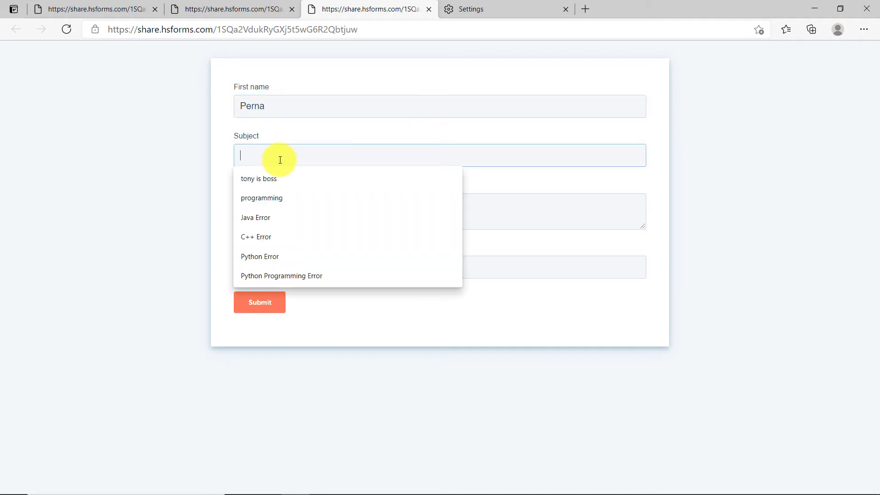
type("J")
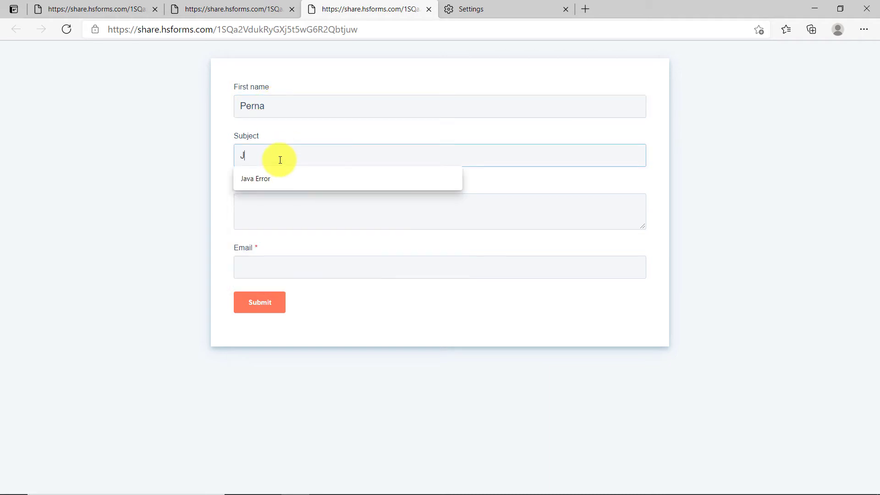
type("ava Error")
left_click(273, 208)
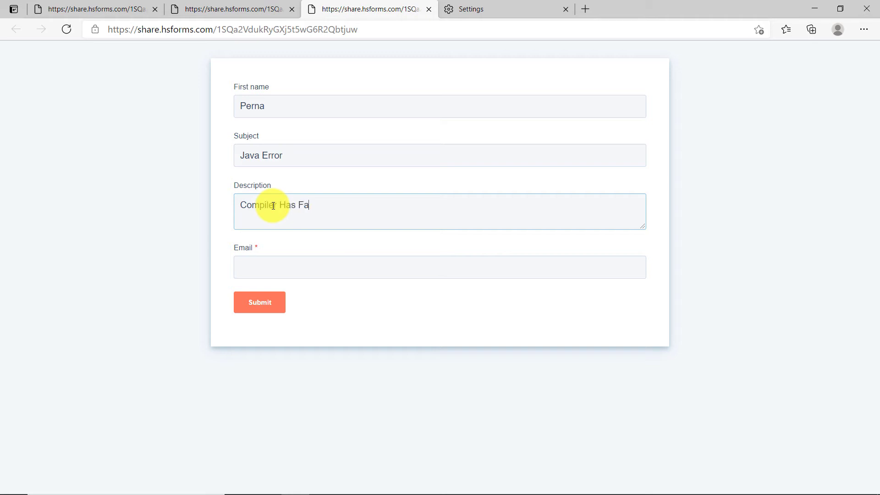
left_click(274, 269)
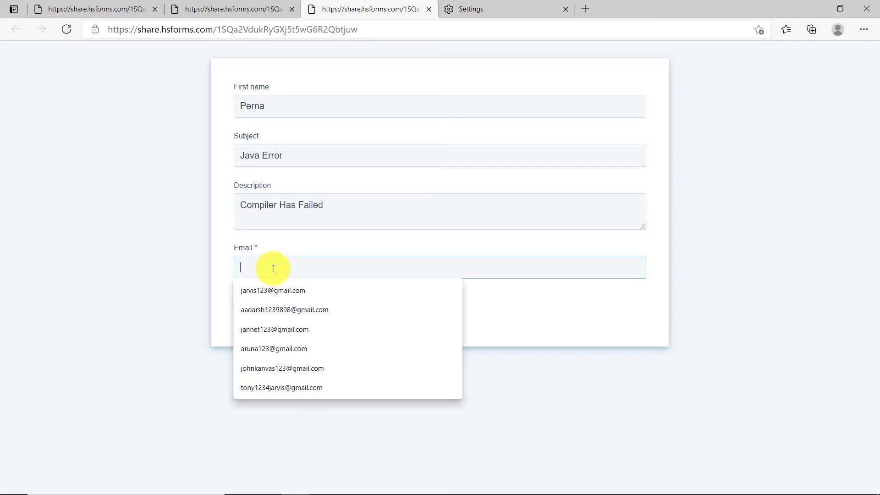
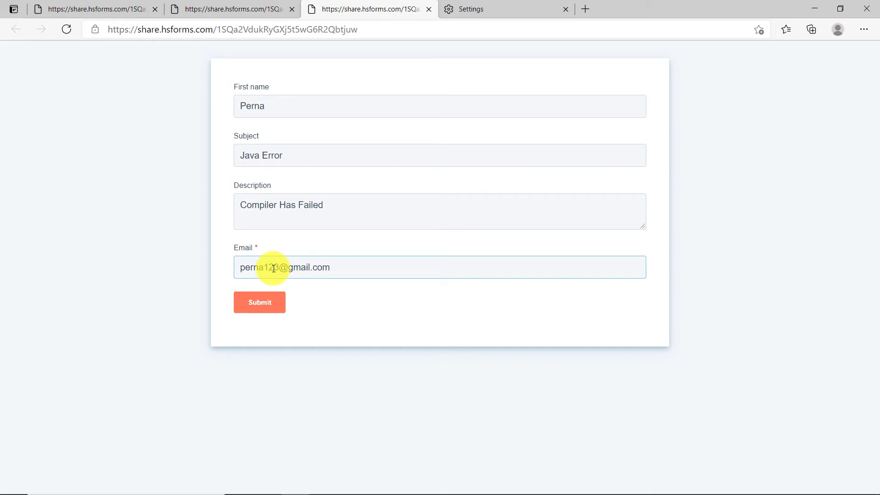
left_click(281, 311)
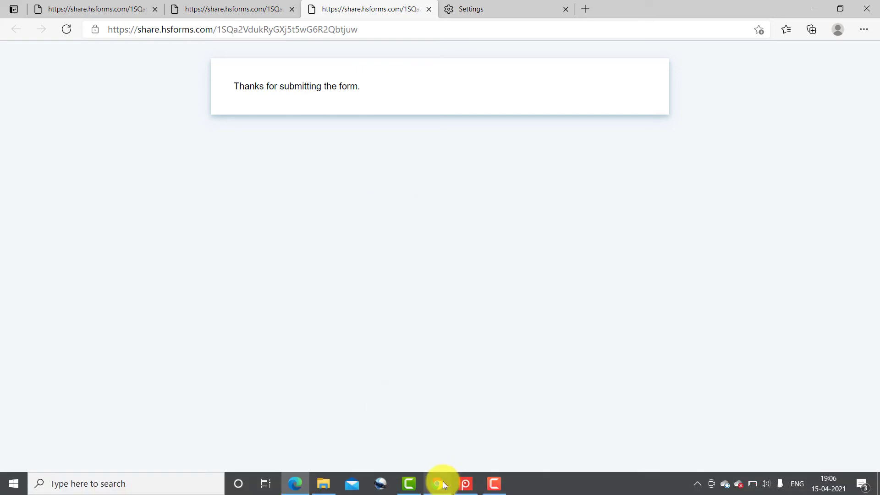
Review the captured webhook response in Pabbly Connect, checking the submitted e-mail field
mouse_move(444, 479)
left_click(461, 444)
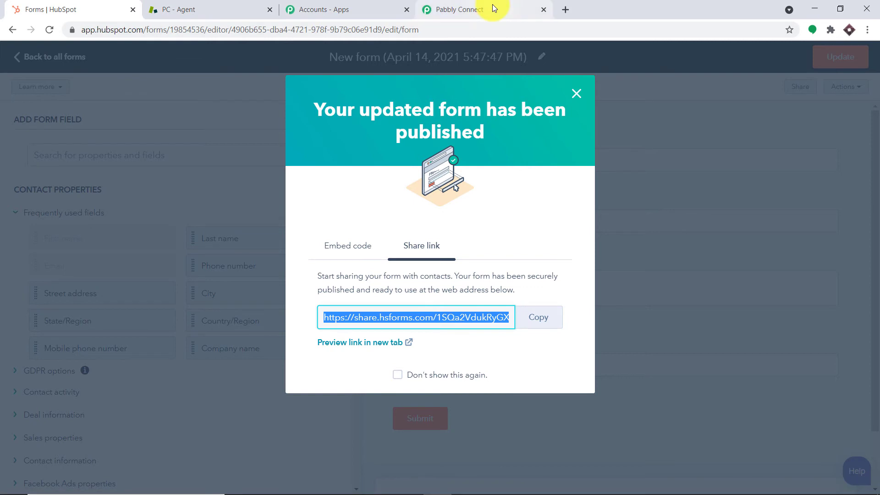
left_click(492, 5)
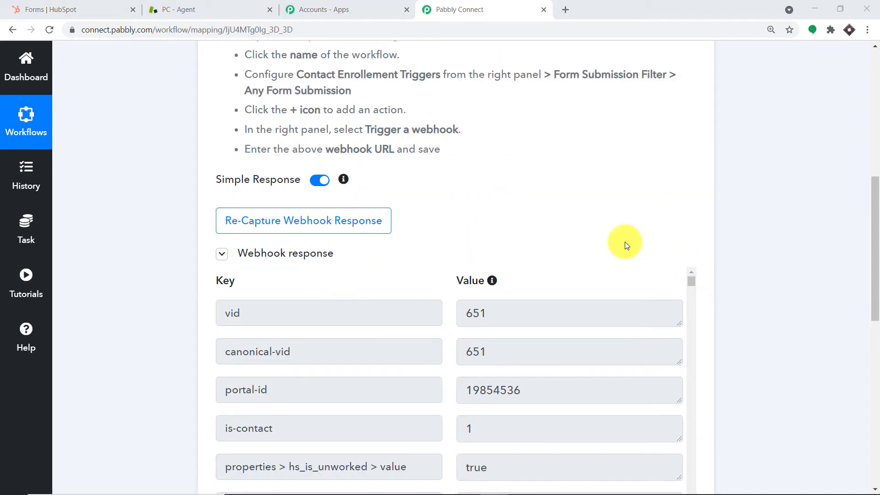
scroll(625, 243, "down", 2)
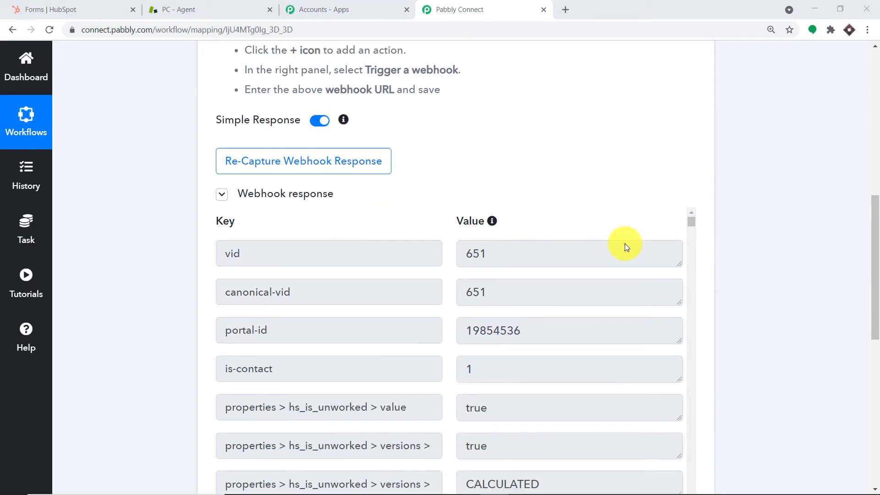
scroll(520, 280, "down", 3)
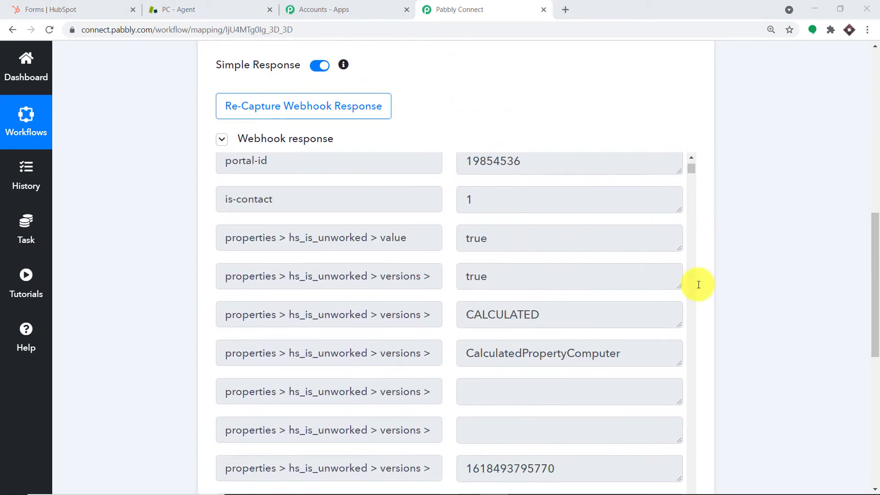
scroll(871, 294, "down", 2)
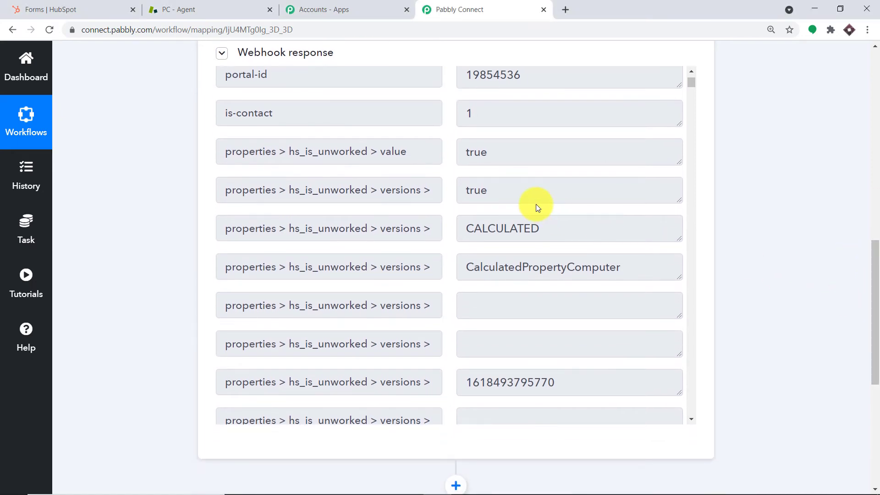
scroll(535, 205, "down", 5)
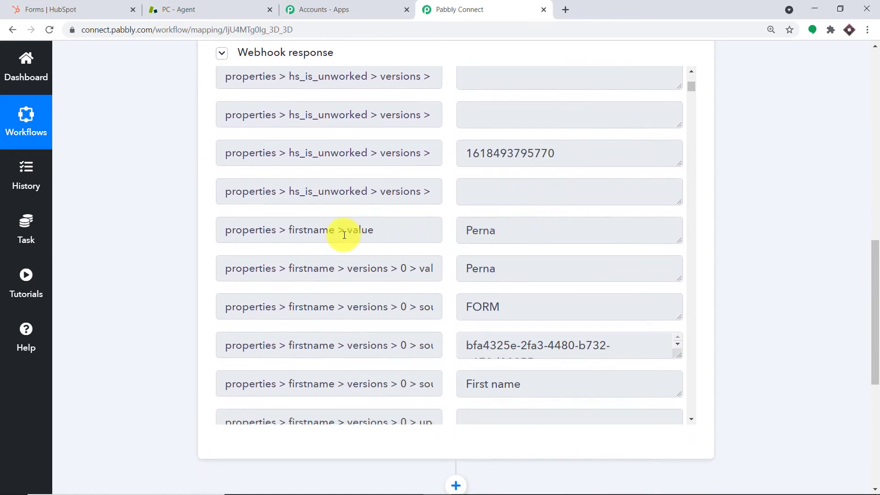
scroll(530, 232, "down", 2)
scroll(499, 225, "down", 8)
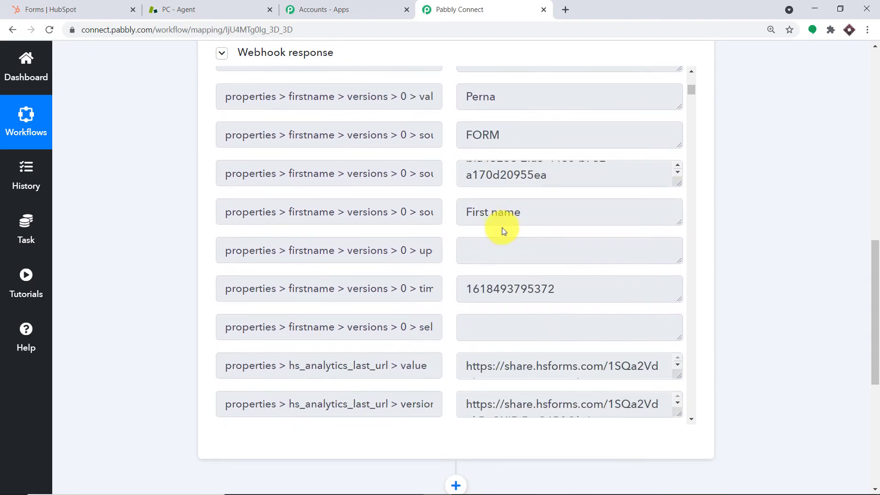
scroll(567, 266, "down", 12)
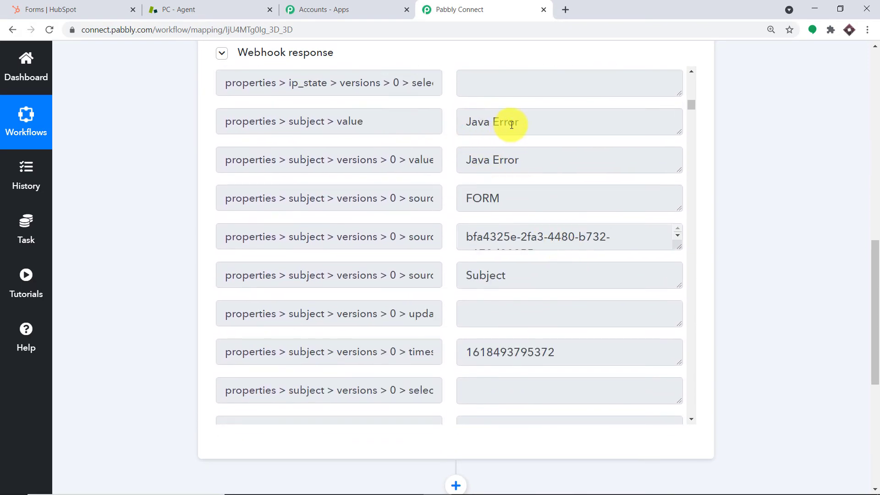
scroll(521, 197, "down", 1)
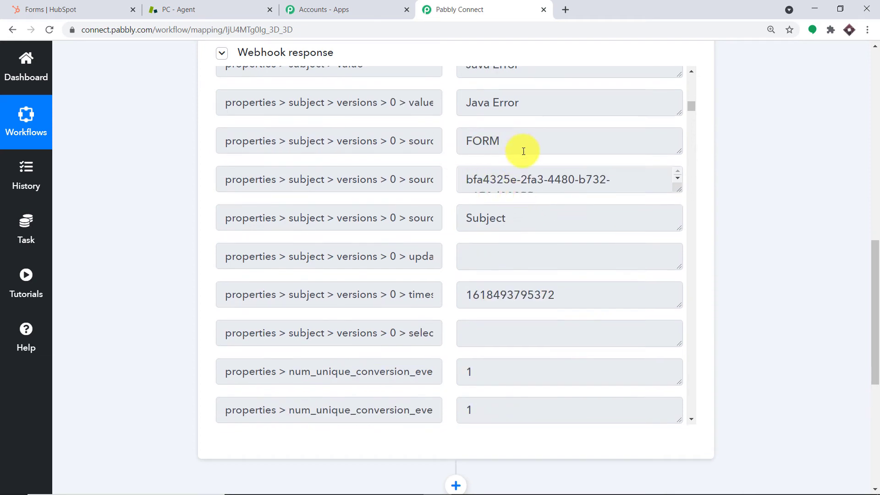
scroll(547, 212, "down", 4)
scroll(548, 212, "down", 15)
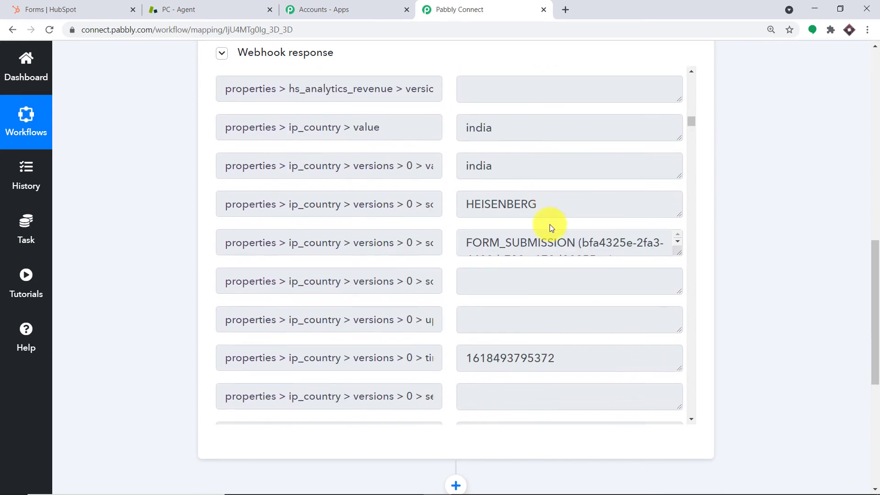
scroll(549, 227, "down", 15)
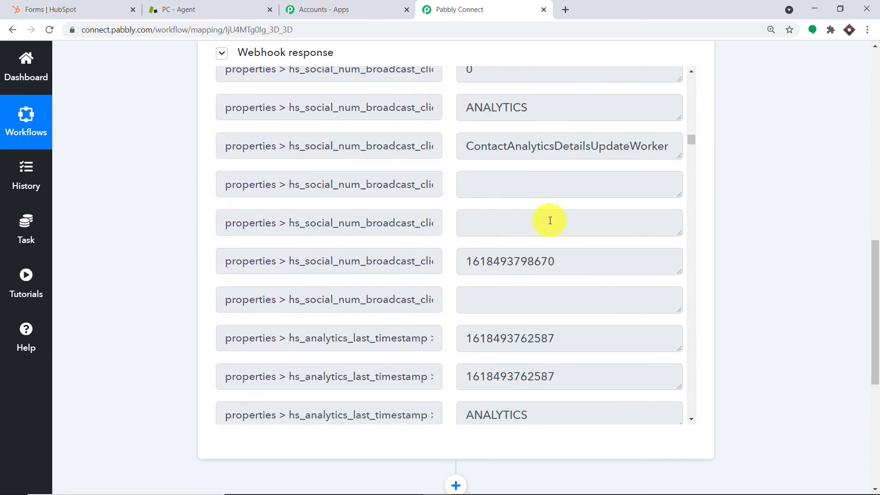
scroll(550, 221, "down", 15)
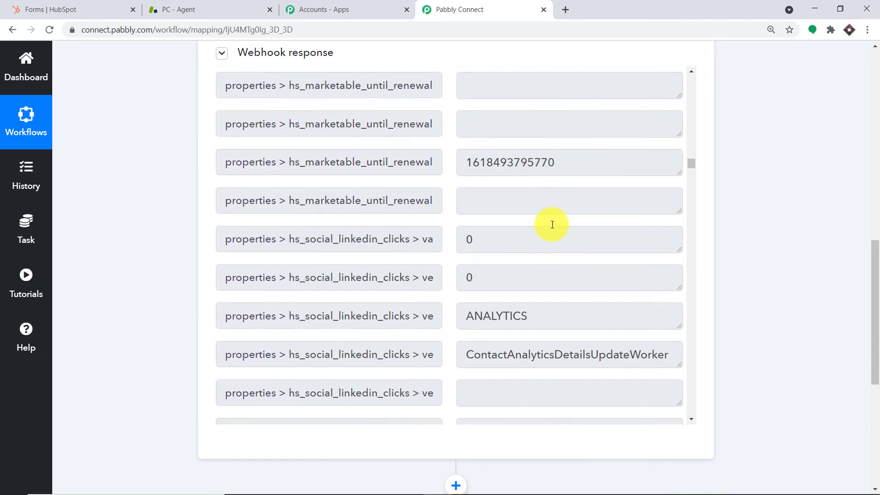
scroll(552, 225, "down", 15)
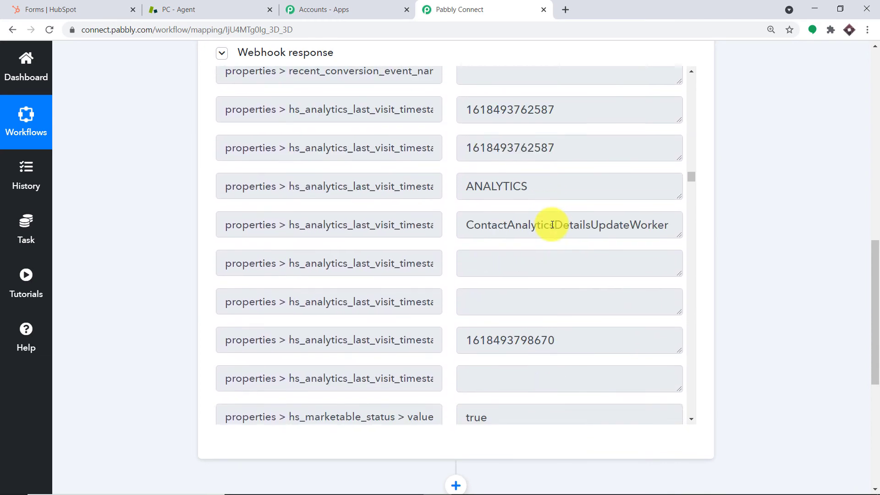
scroll(553, 224, "down", 15)
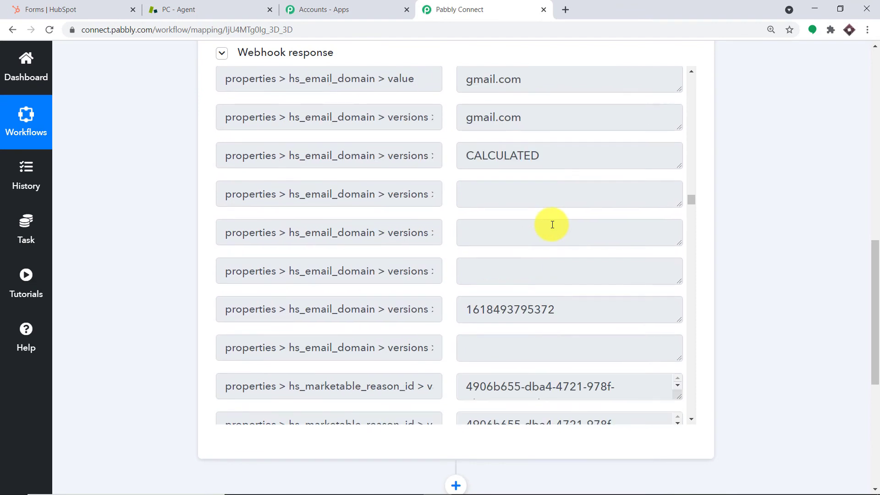
scroll(551, 224, "down", 2)
scroll(591, 256, "down", 2)
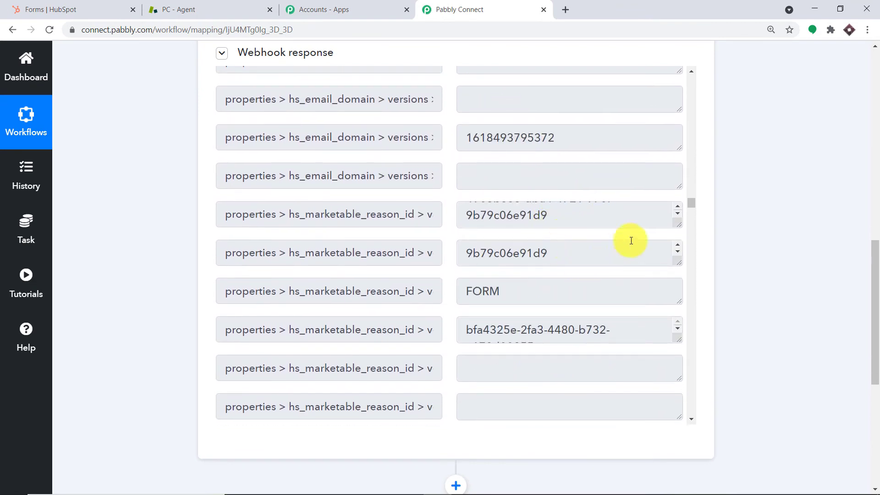
scroll(692, 209, "down", 2)
scroll(692, 209, "down", 5)
triple_click(503, 178)
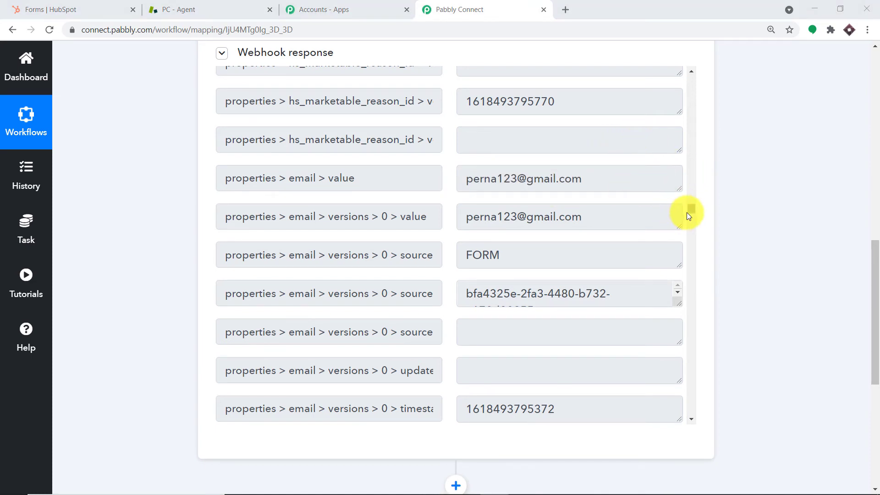
Add a new empty action step below the HubSpot trigger
left_click_drag(872, 304, 872, 383)
left_click(456, 234)
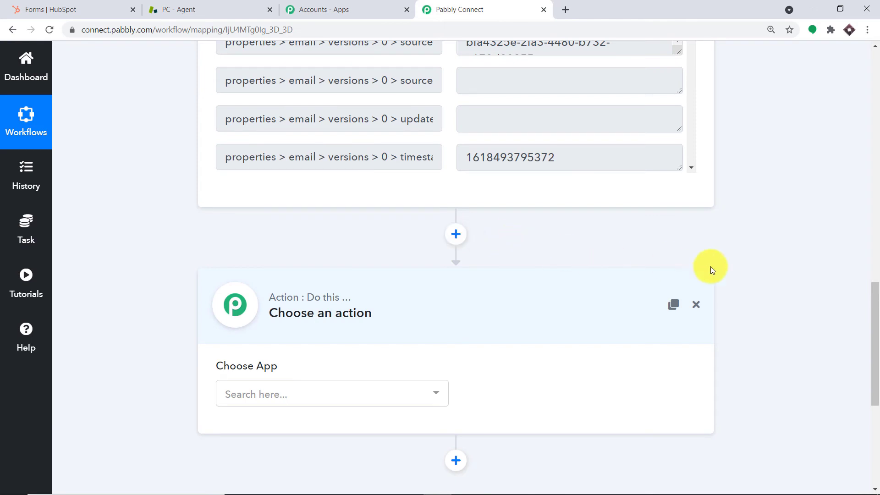
left_click_drag(873, 304, 874, 338)
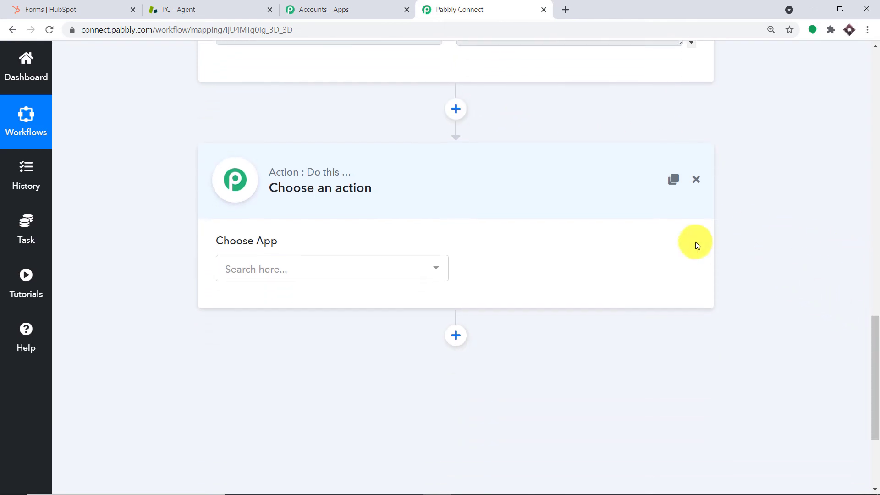
Choose Zendesk as the action step's app by searching 'zen'
left_click(338, 268)
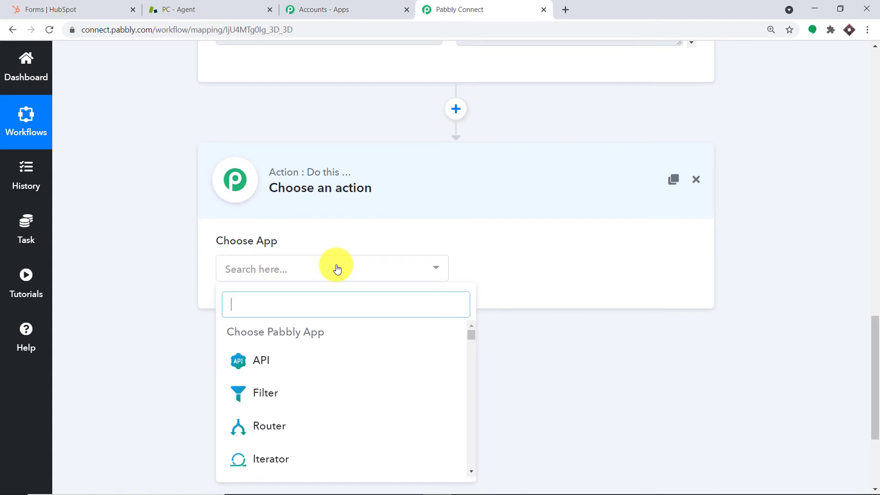
type("zen")
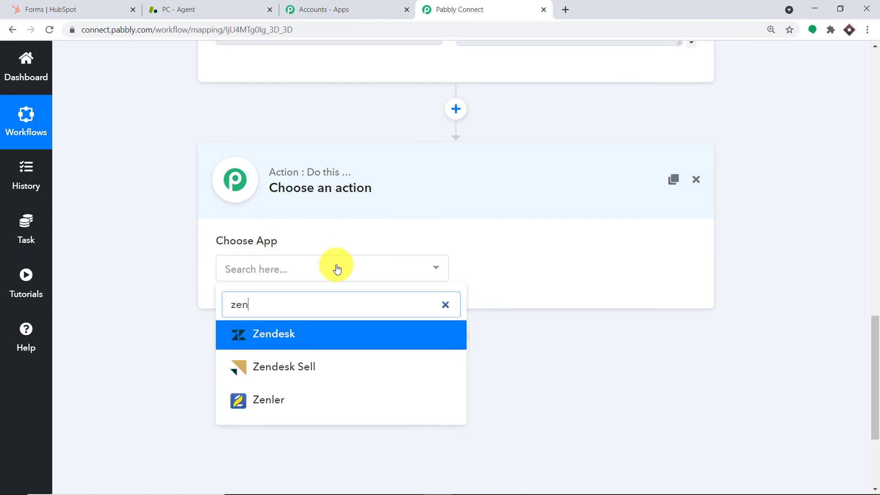
left_click(285, 336)
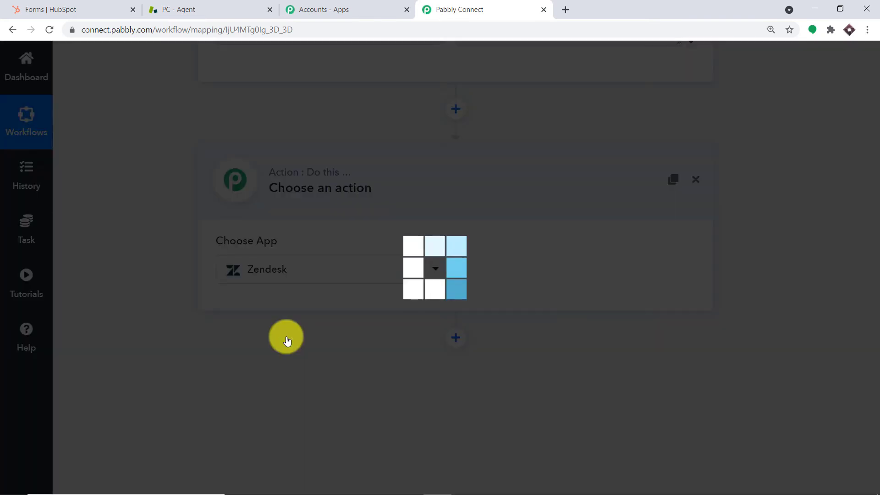
Set the action event to Create Ticket
left_click(514, 270)
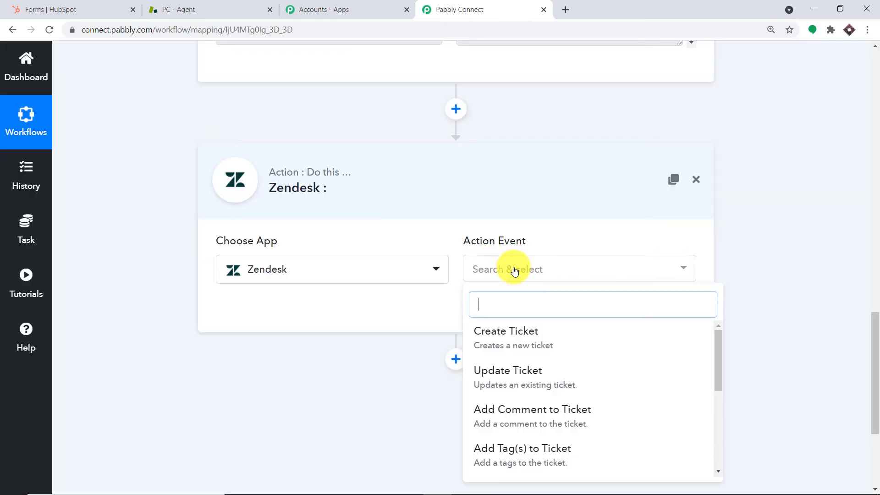
left_click(526, 339)
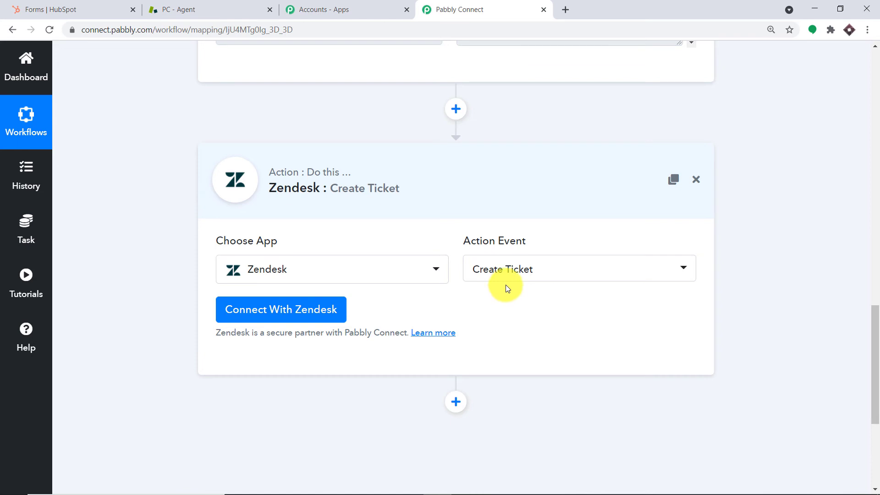
left_click(507, 272)
scroll(530, 383, "down", 5)
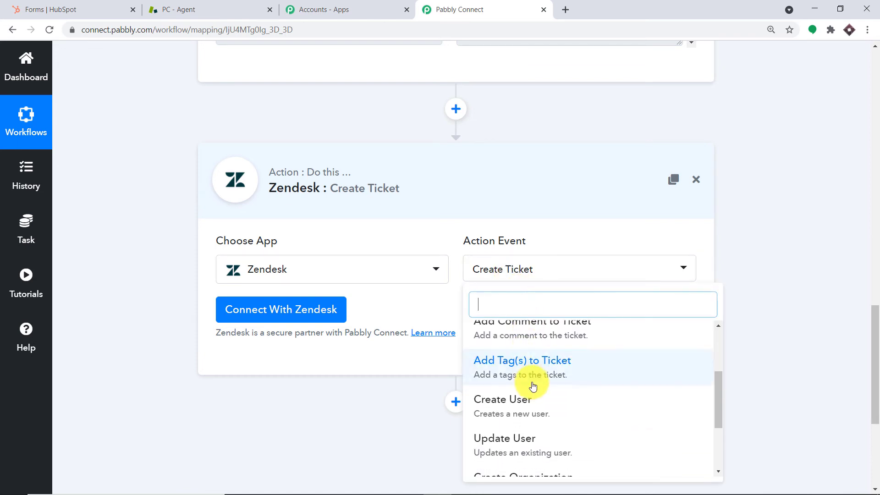
scroll(546, 389, "down", 2)
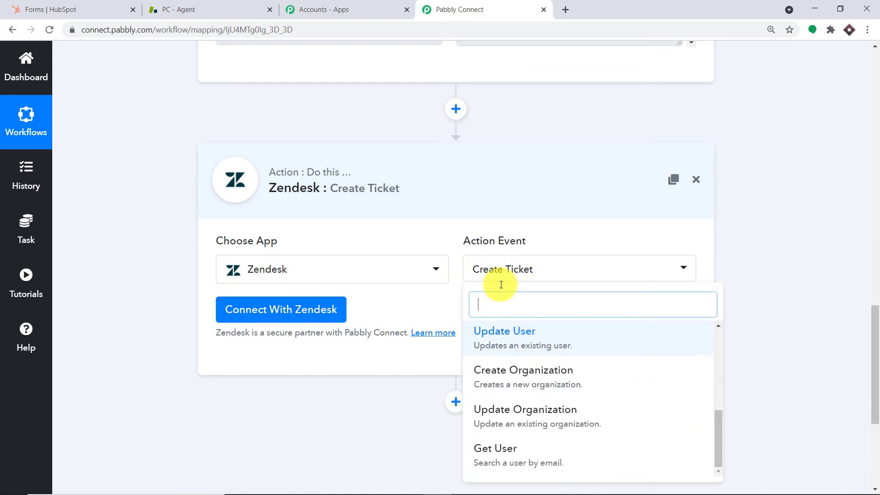
scroll(550, 338, "down", 4)
scroll(554, 276, "up", 3)
scroll(564, 215, "up", 2)
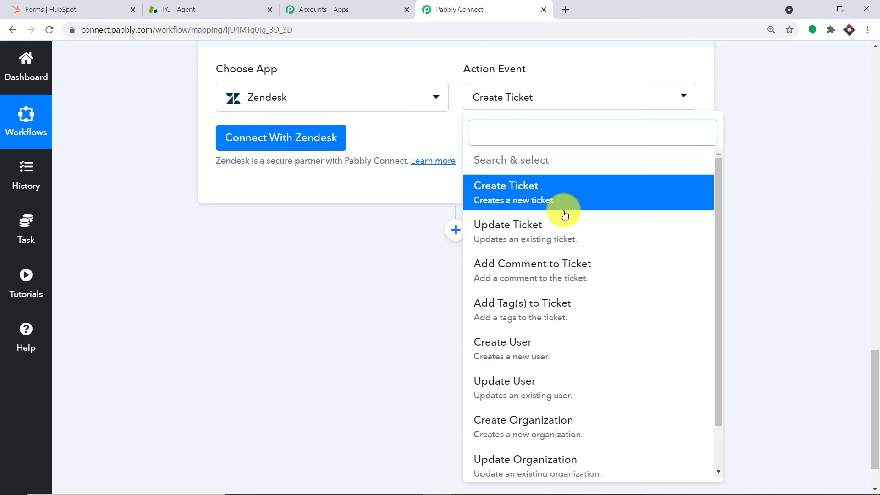
left_click(399, 140)
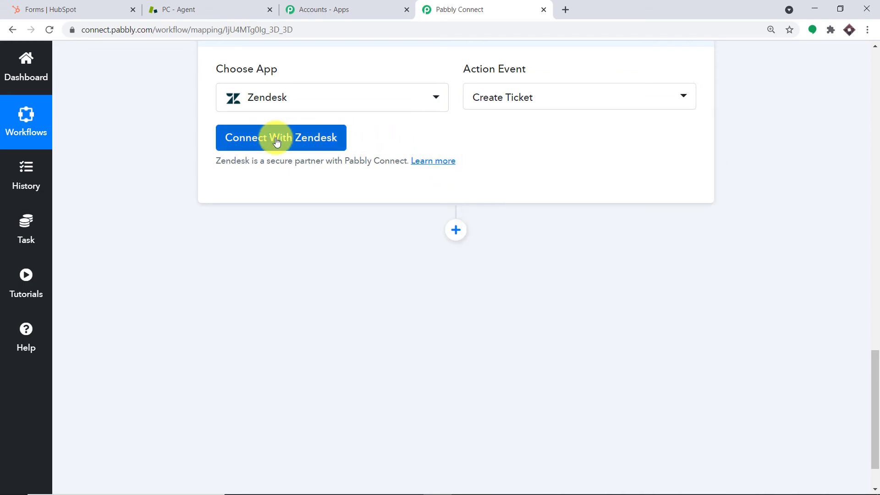
Start a new Zendesk connection, entering the login e-mail and pasting the account password
left_click(276, 142)
scroll(490, 199, "down", 2)
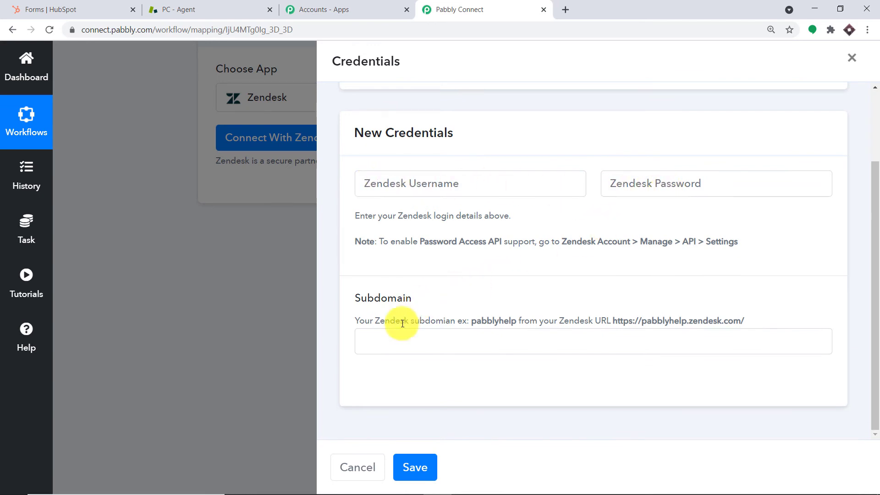
left_click(412, 186)
left_click(641, 189)
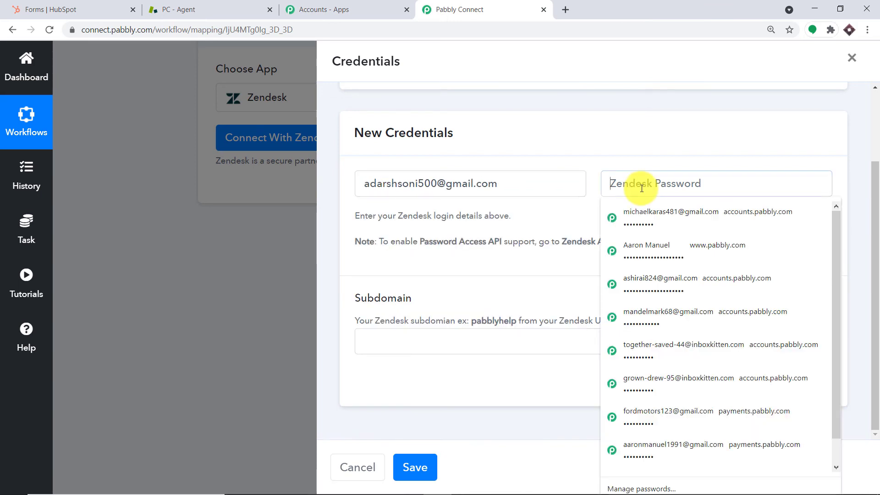
right_click(641, 189)
left_click(659, 312)
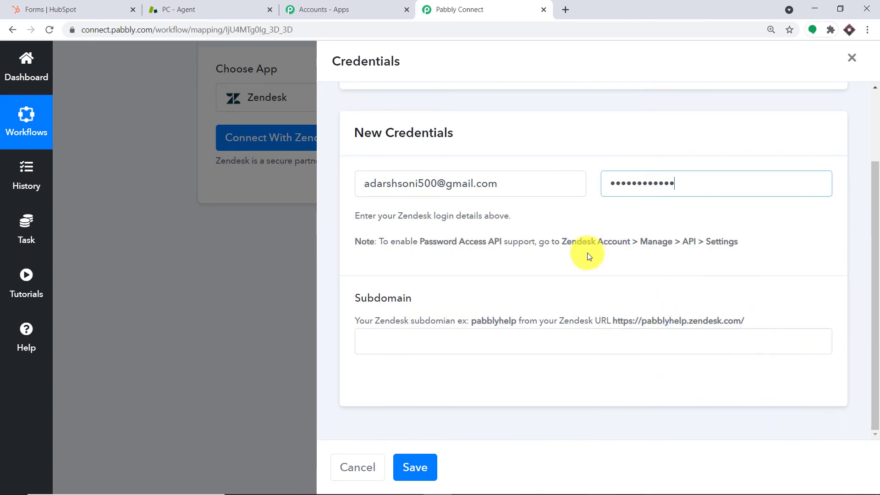
Copy the Zendesk subdomain from the Zendesk tab's address bar
left_click(414, 339)
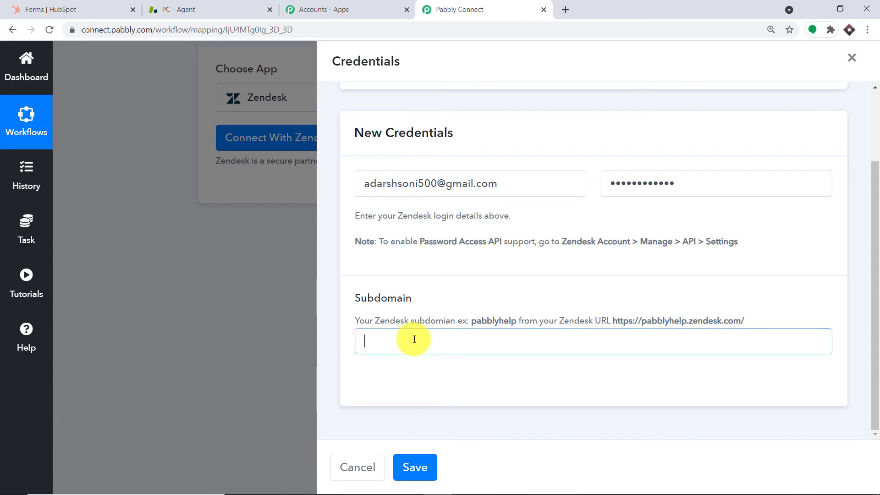
left_click(236, 9)
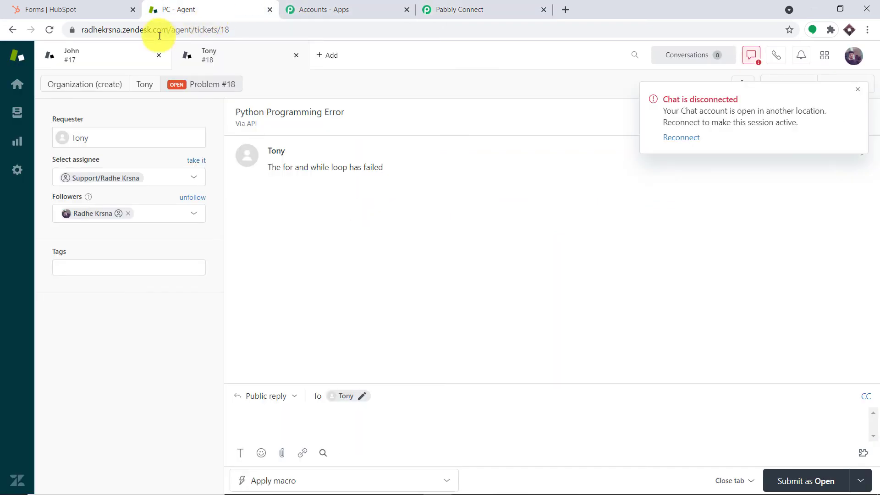
double_click(122, 30)
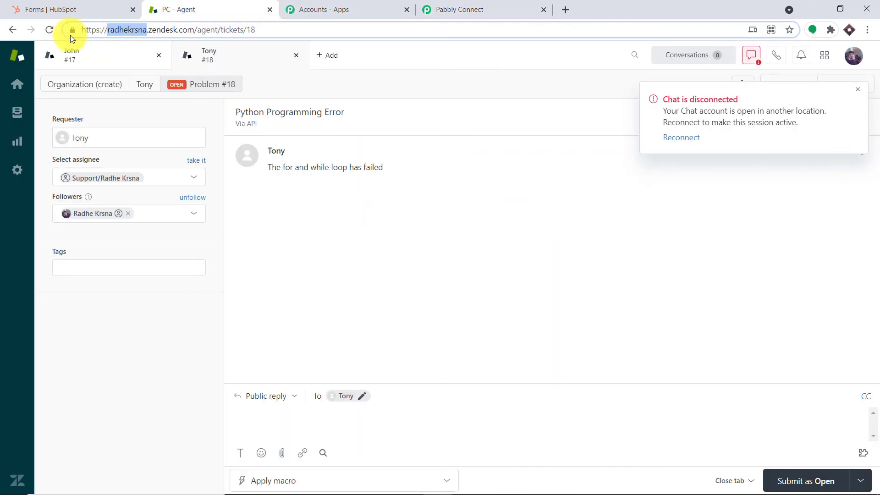
right_click(122, 31)
left_click(177, 111)
left_click(454, 8)
Paste the copied subdomain into the Zendesk credentials and save the connection
right_click(388, 347)
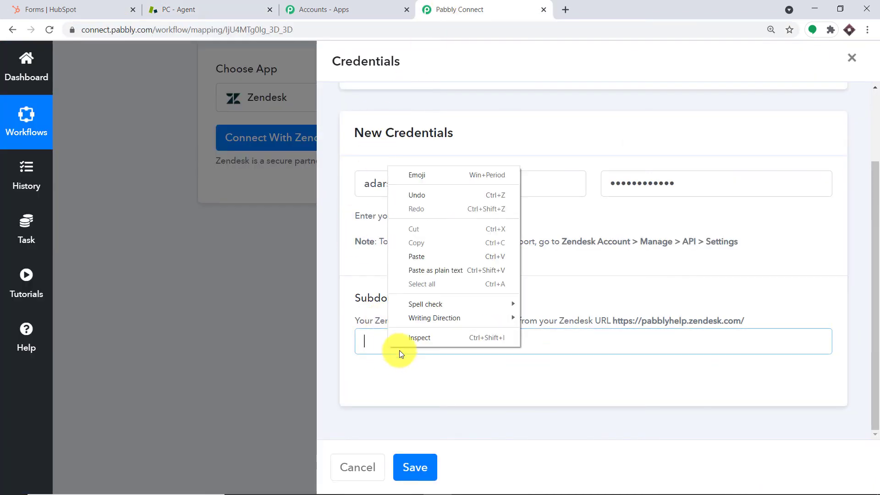
left_click(428, 255)
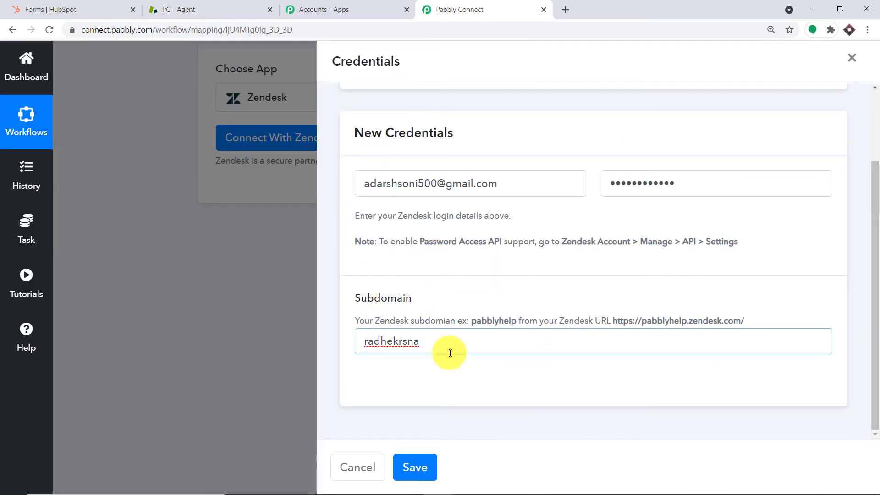
left_click(431, 468)
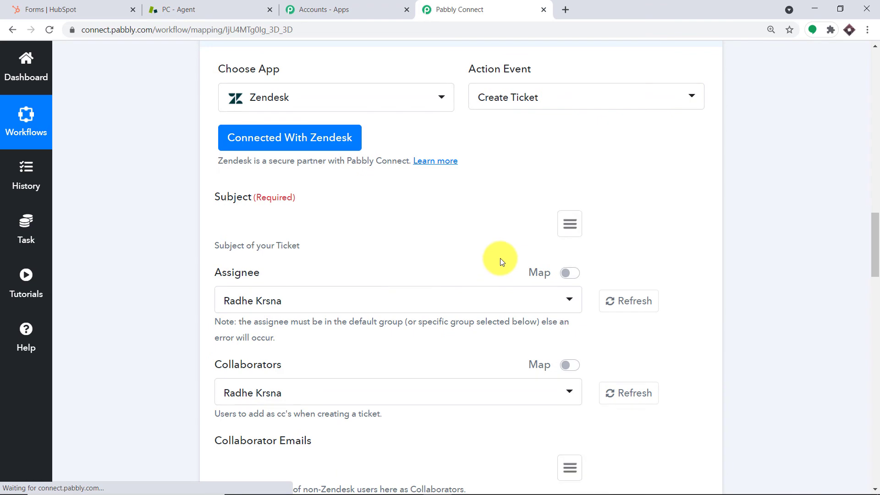
scroll(349, 188, "down", 1)
scroll(350, 188, "down", 15)
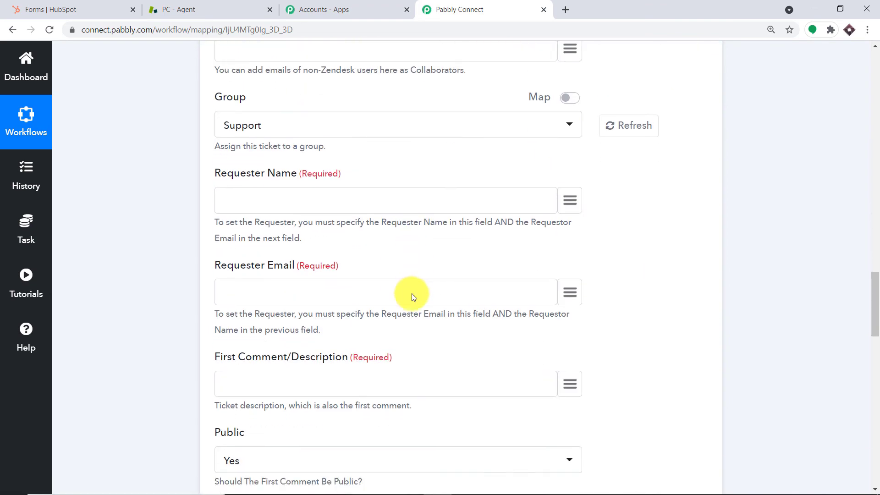
scroll(420, 244, "up", 15)
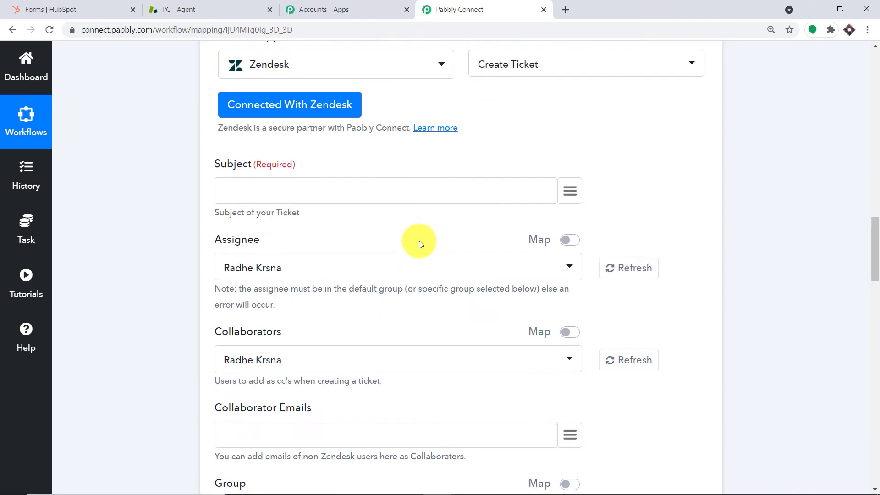
scroll(421, 244, "down", 1)
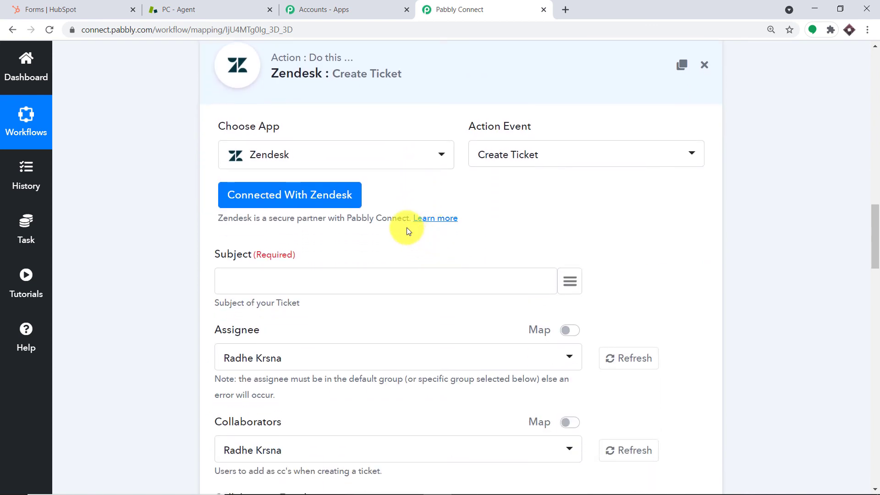
scroll(409, 229, "down", 1)
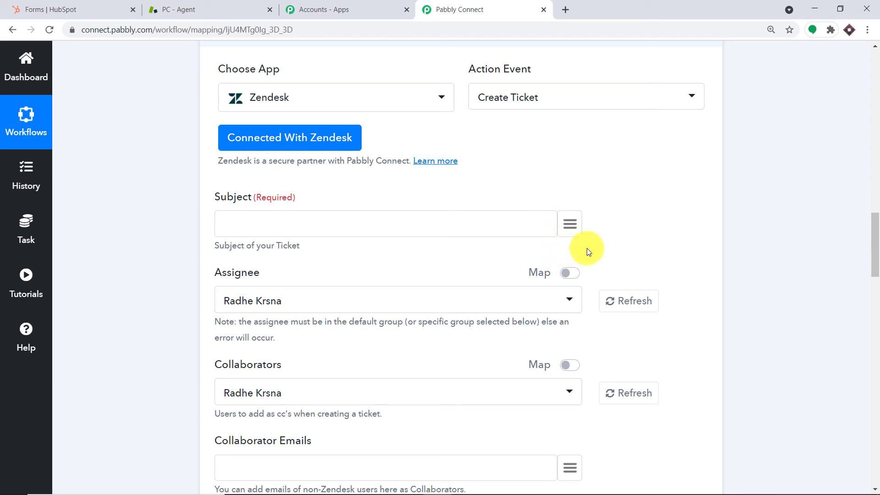
Map the ticket Subject to the HubSpot submission's properties > subject > value, Java Error
left_click(572, 230)
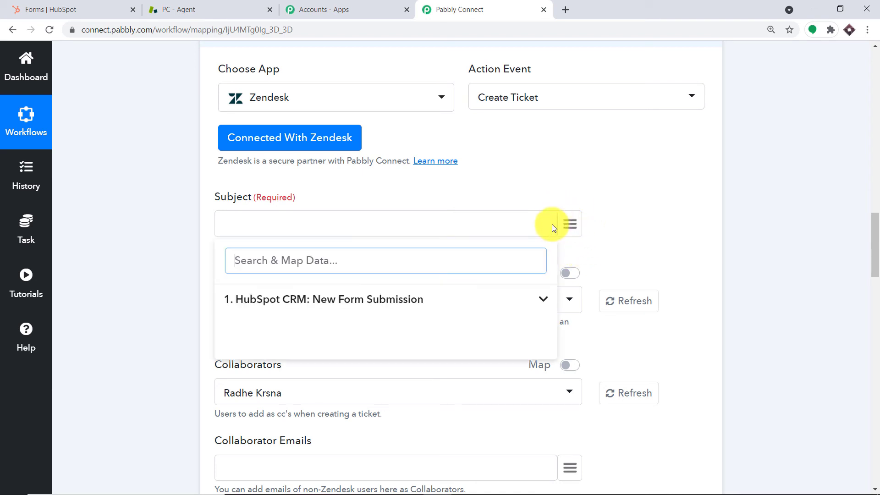
left_click(301, 298)
scroll(433, 289, "down", 1)
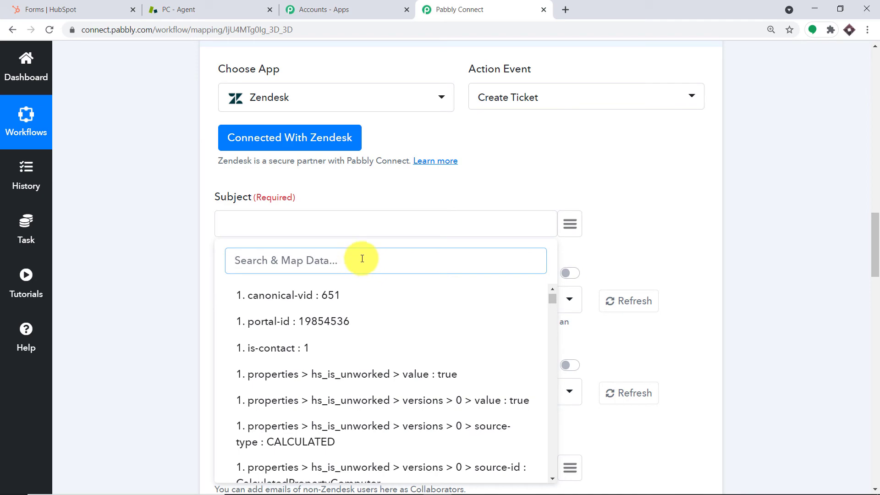
type("java")
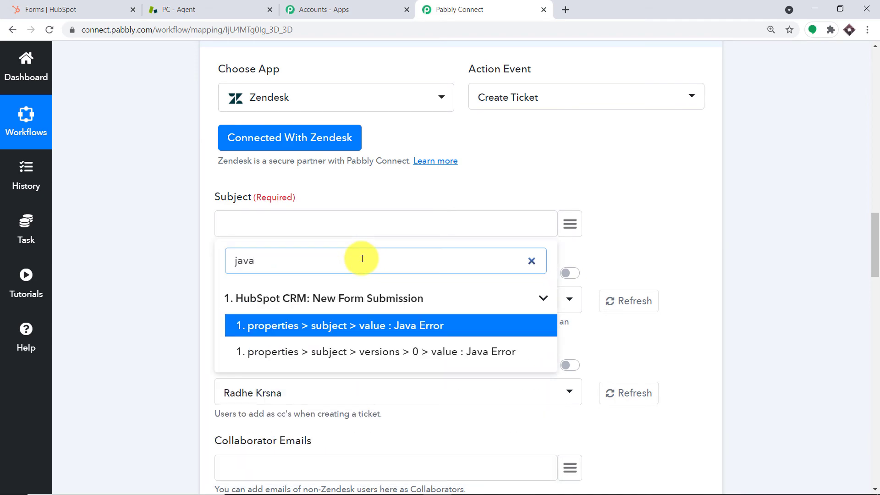
left_click(383, 327)
scroll(398, 268, "down", 4)
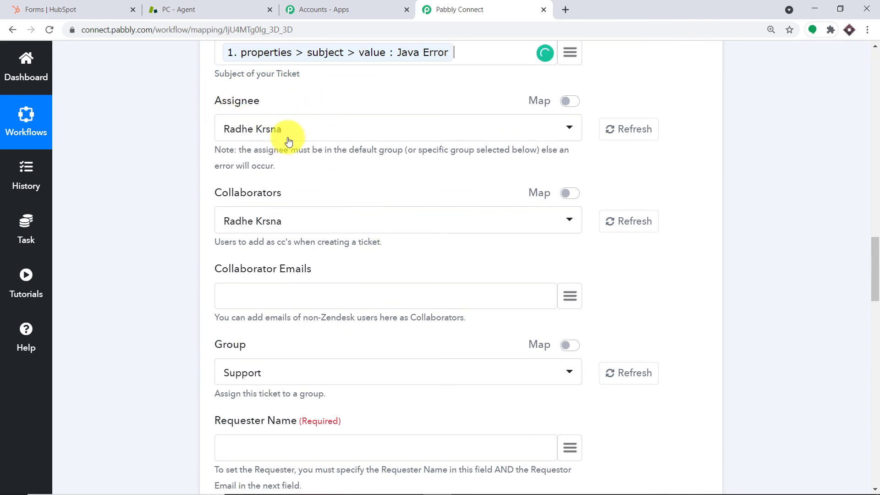
left_click(240, 137)
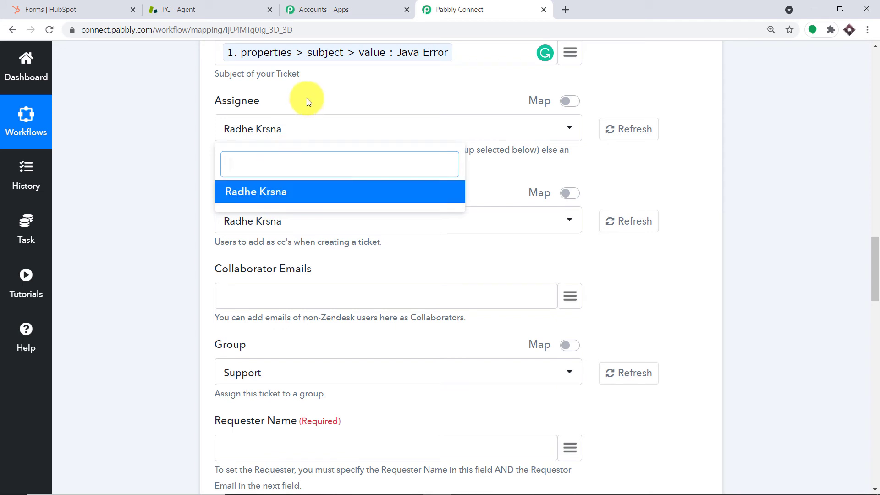
left_click(292, 191)
scroll(323, 178, "down", 1)
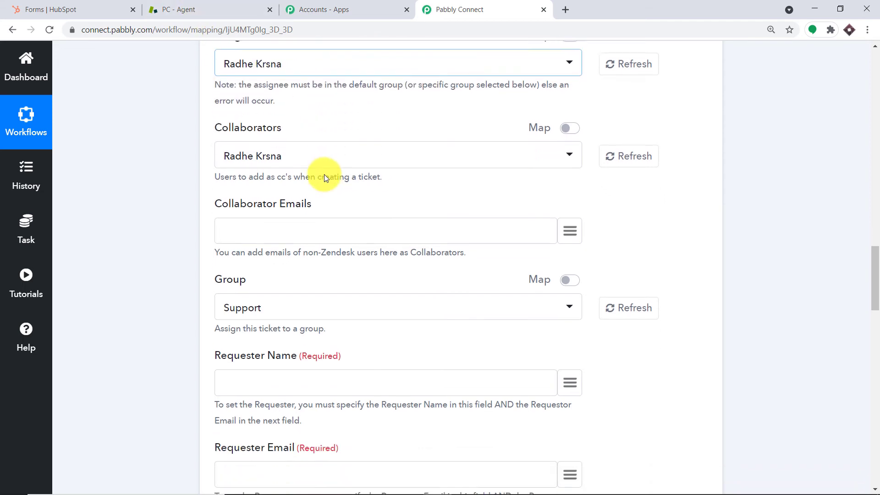
scroll(323, 178, "down", 1)
scroll(321, 180, "down", 1)
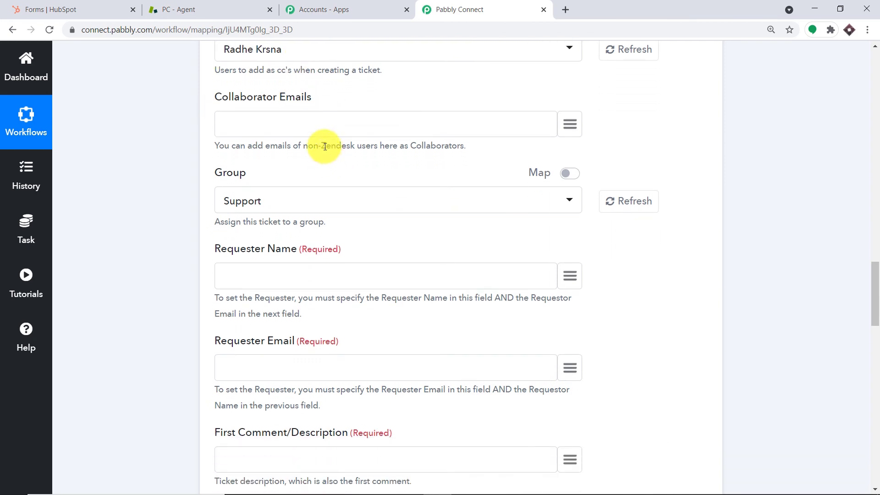
scroll(362, 129, "down", 1)
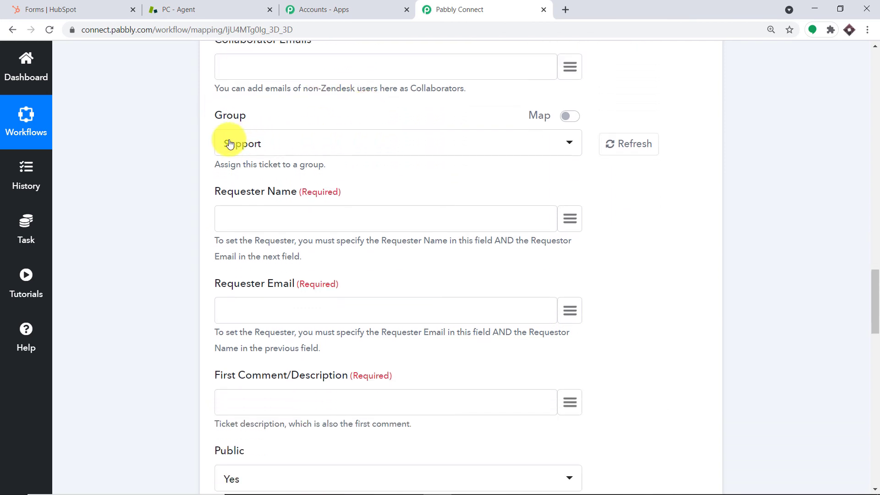
scroll(230, 144, "down", 1)
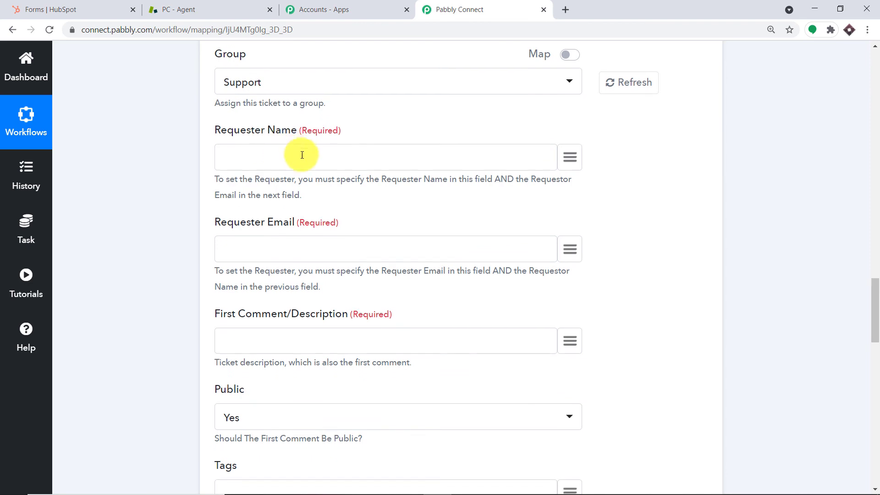
scroll(302, 155, "down", 1)
Map Requester Name to the HubSpot submission's properties > firstname > value
left_click(573, 101)
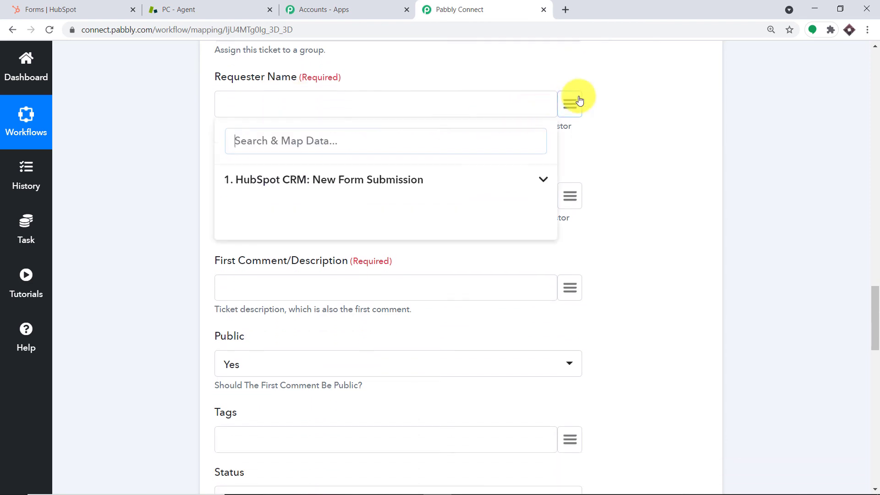
left_click(363, 177)
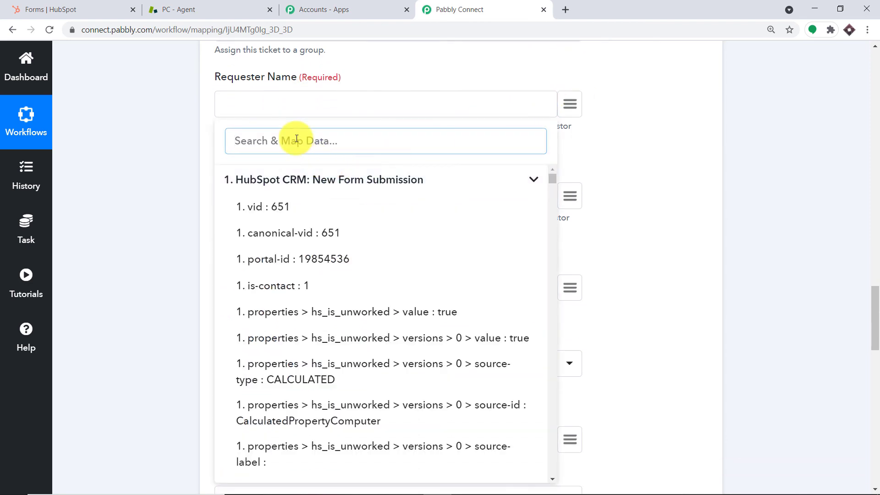
type("to")
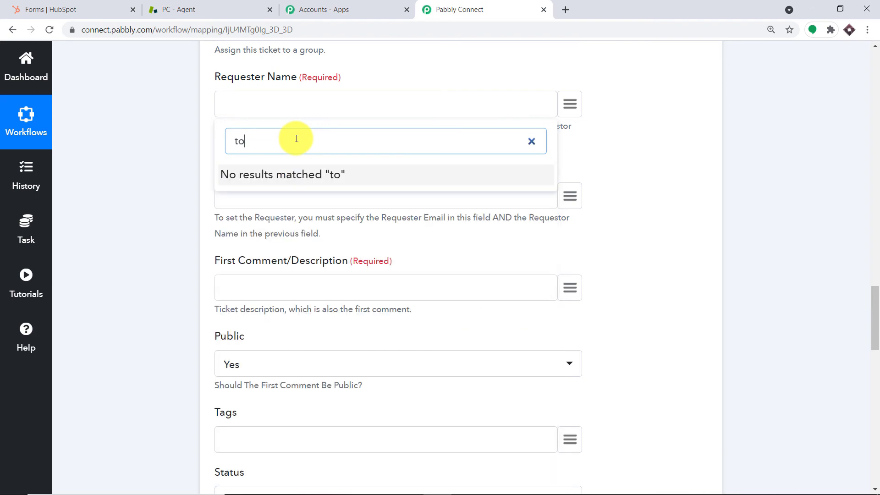
key("Escape")
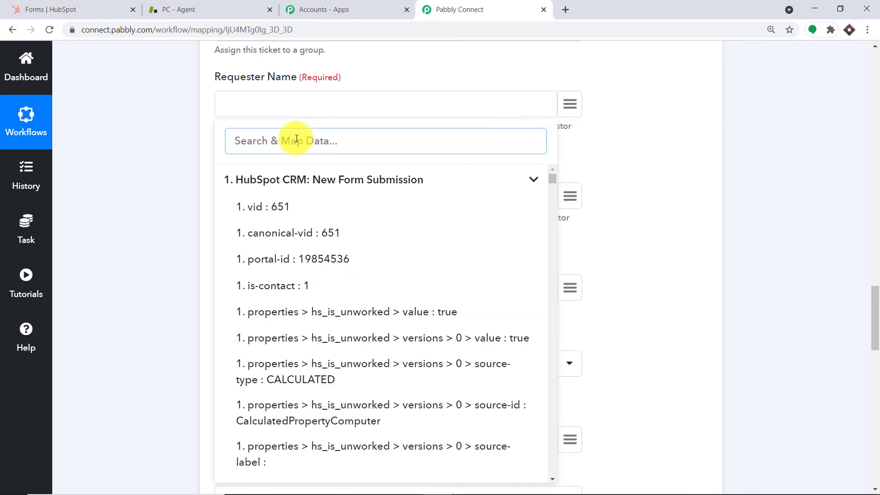
type("pe")
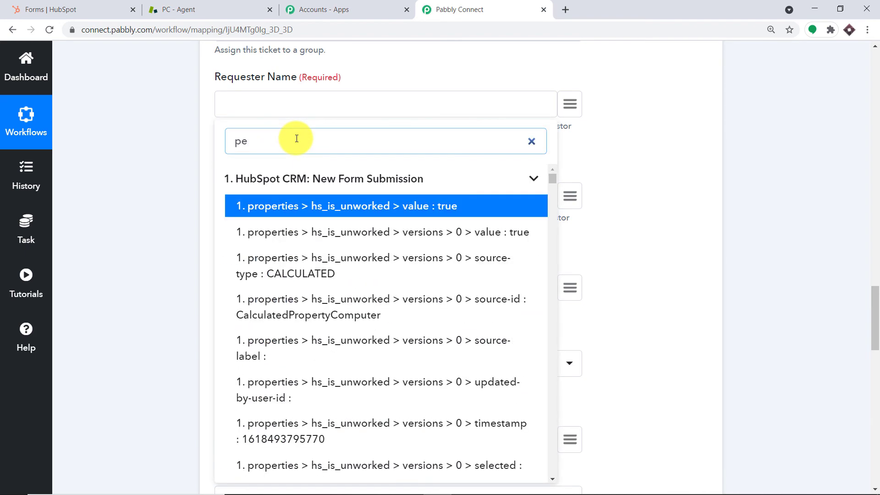
type("rn")
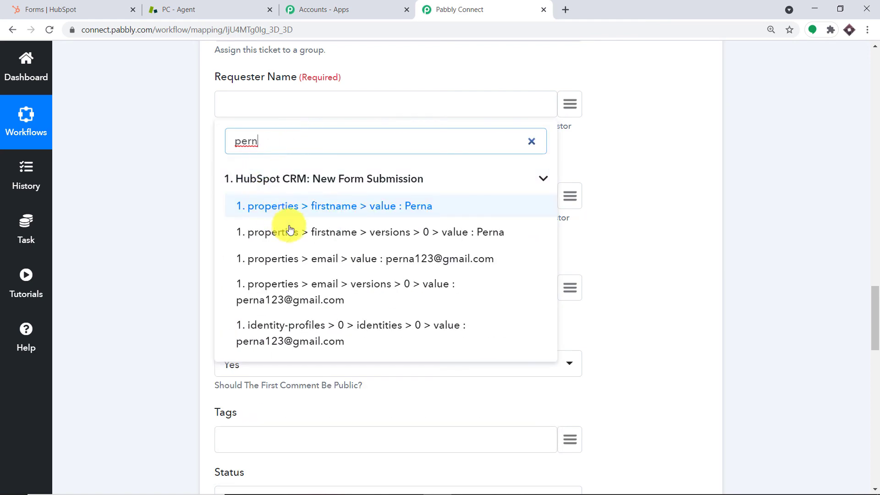
left_click(310, 210)
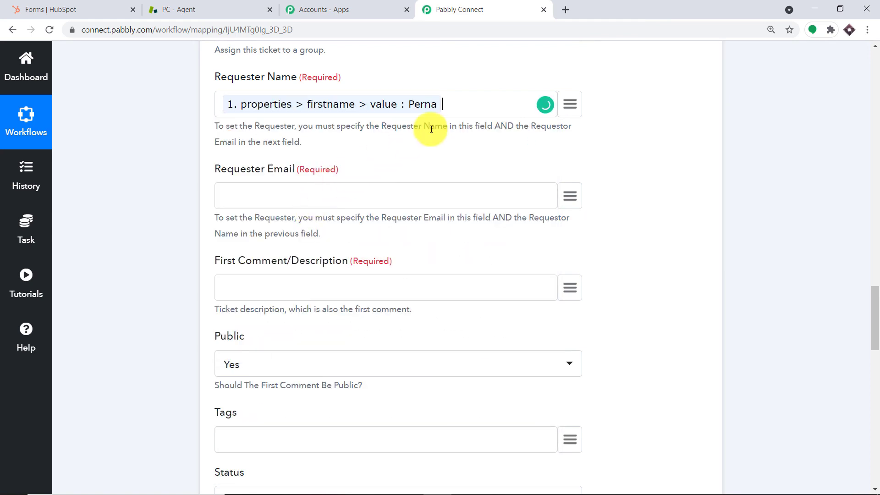
scroll(454, 110, "down", 2)
Map Requester Email to the HubSpot submission's properties > email > value
left_click(569, 83)
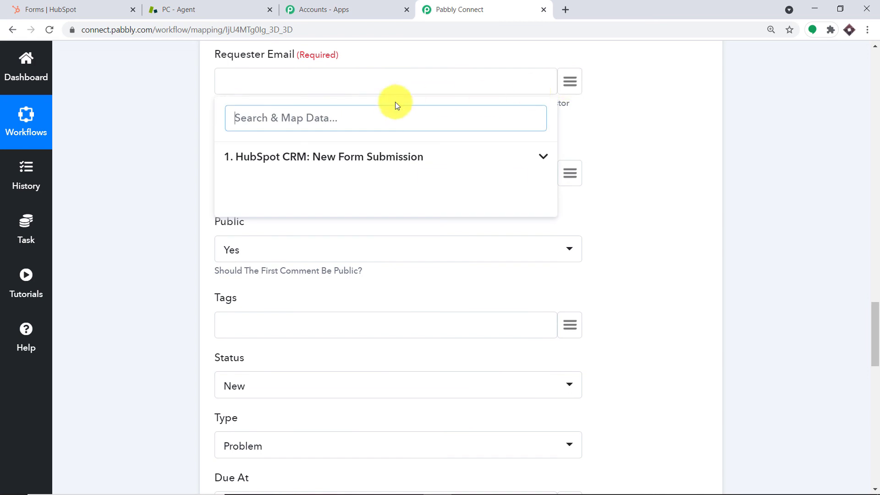
type("per")
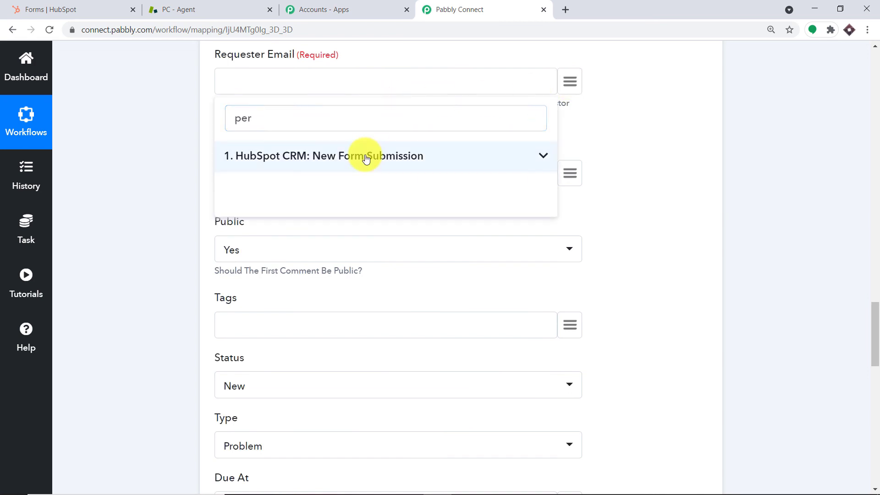
left_click(366, 157)
type("na")
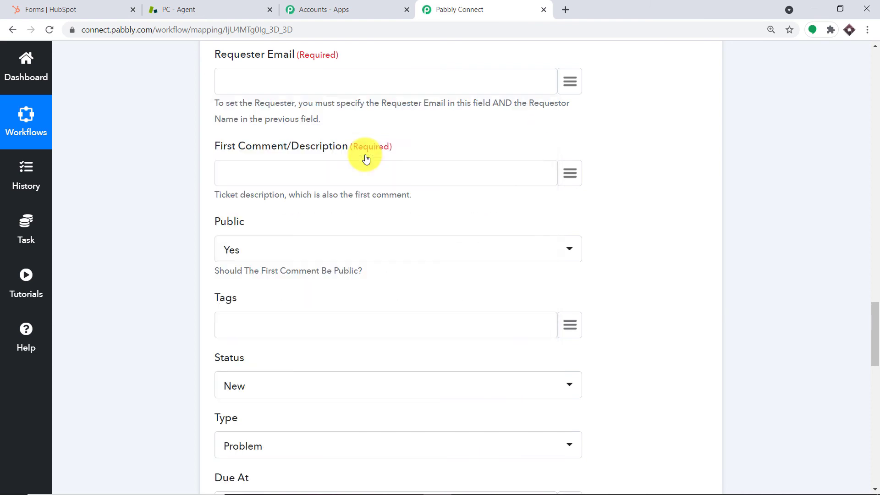
left_click(425, 236)
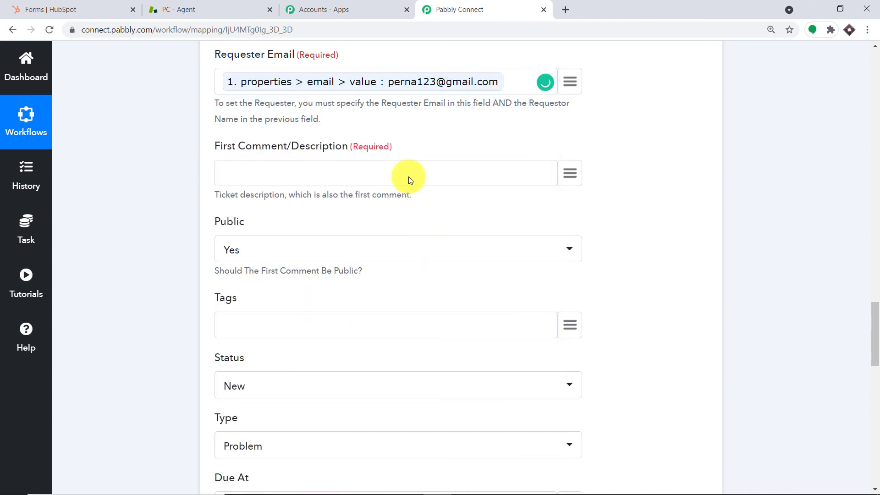
Map First Comment/Description to the submission's description value, Compiler Has Failed
left_click(570, 173)
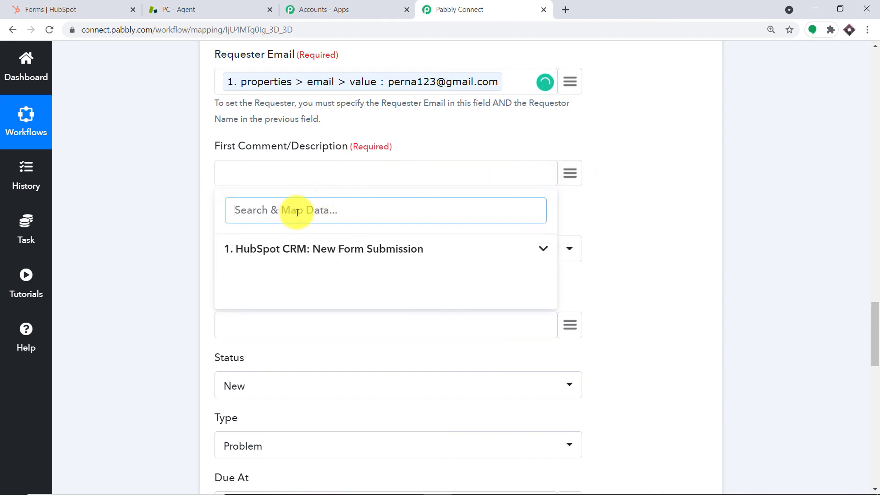
left_click(292, 256)
type("com")
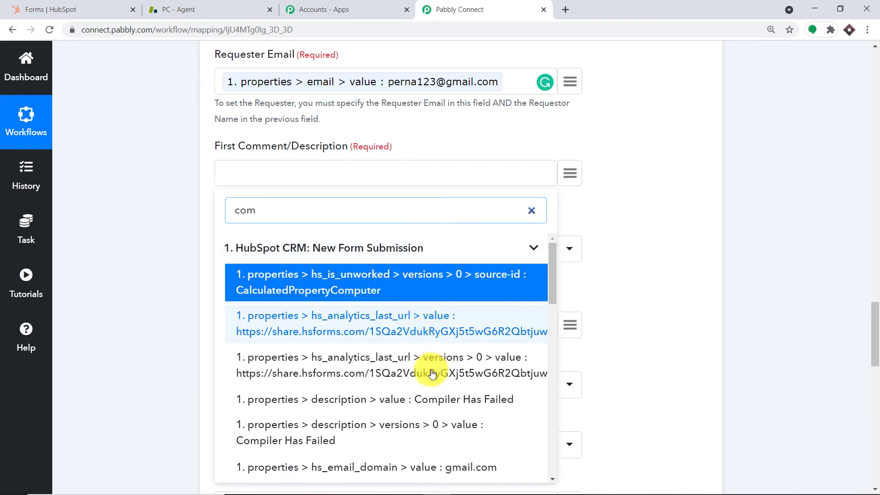
left_click(427, 400)
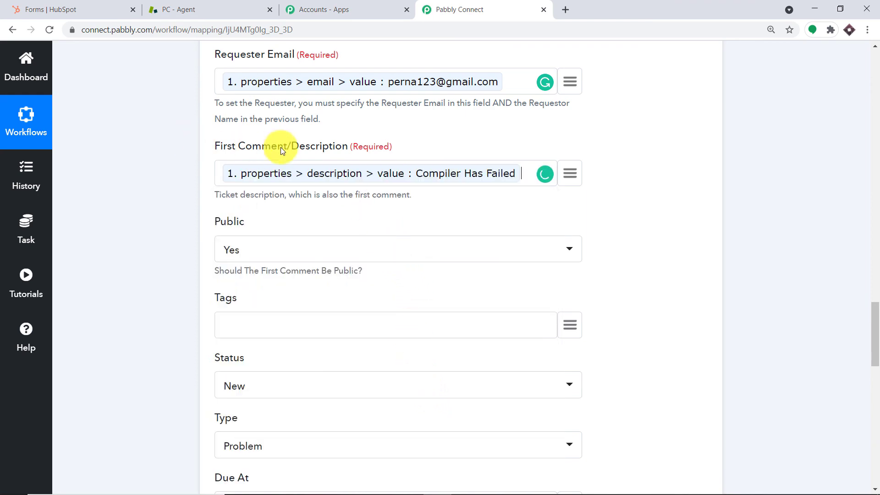
scroll(280, 147, "up", 3)
scroll(325, 212, "down", 3)
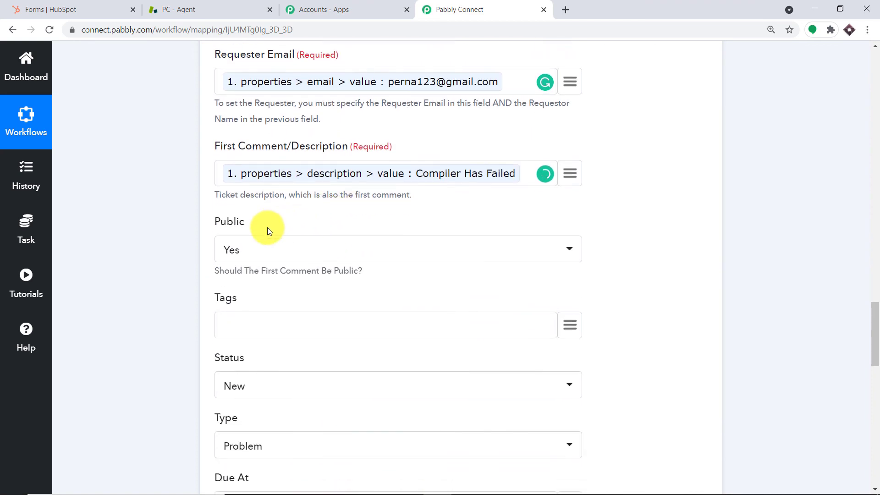
Keep the Zendesk ticket Type set to Problem
scroll(285, 252, "down", 2)
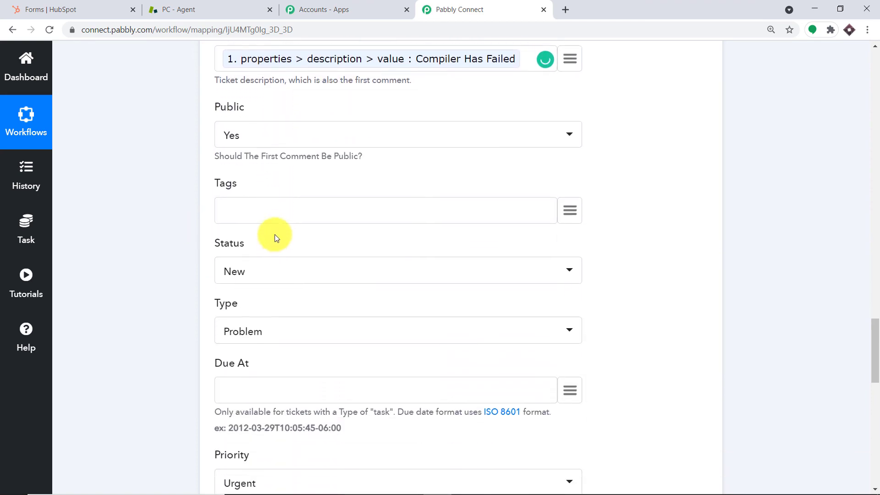
scroll(275, 214, "down", 1)
scroll(269, 198, "down", 1)
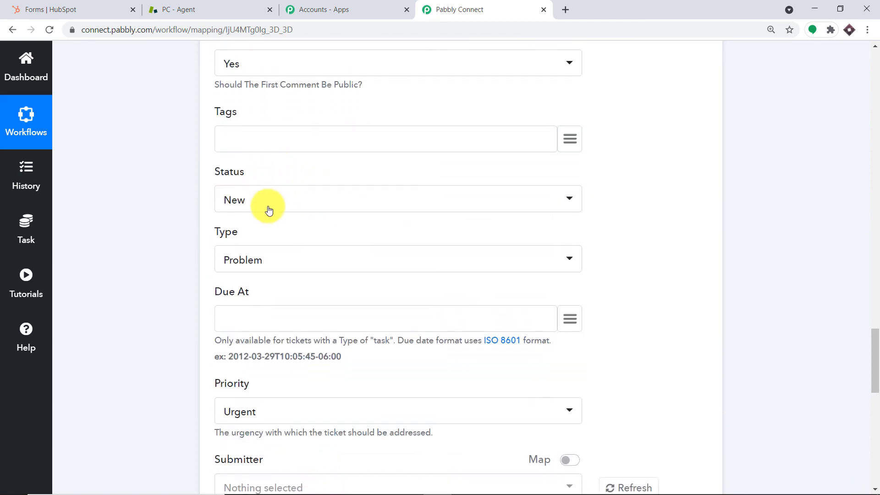
scroll(269, 183, "down", 1)
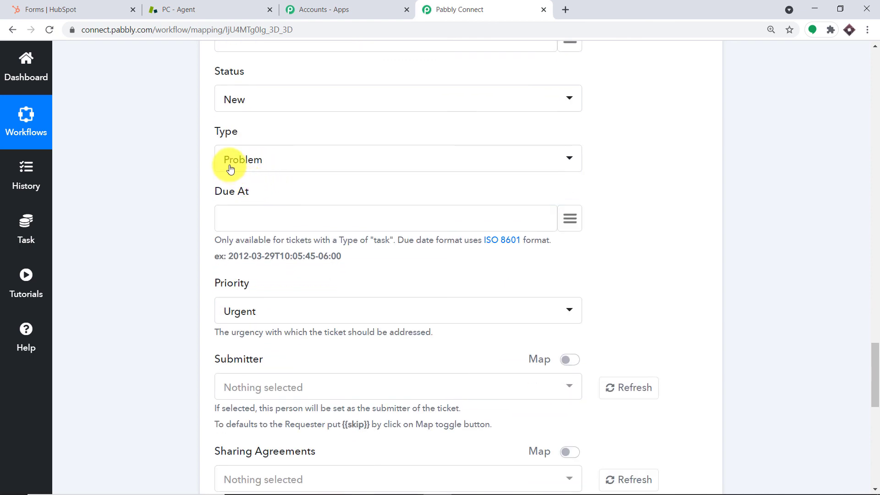
left_click(230, 169)
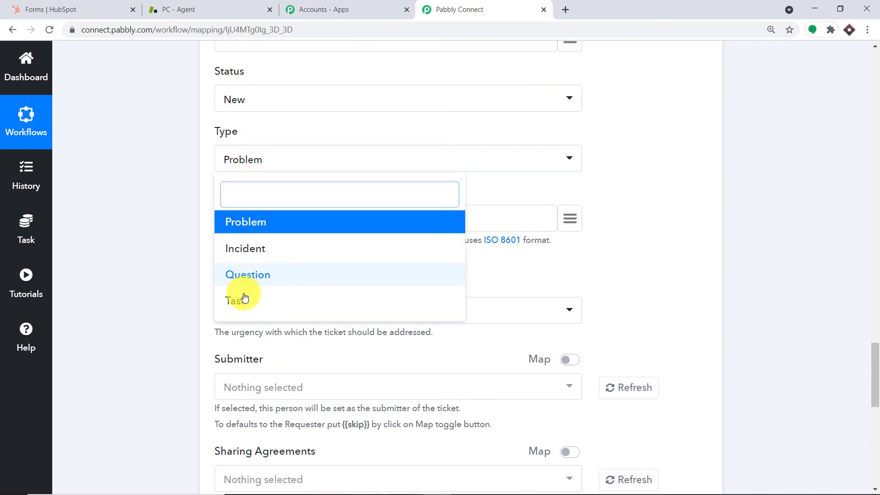
left_click(265, 222)
Change the ticket Priority from Urgent to Low
scroll(316, 187, "down", 1)
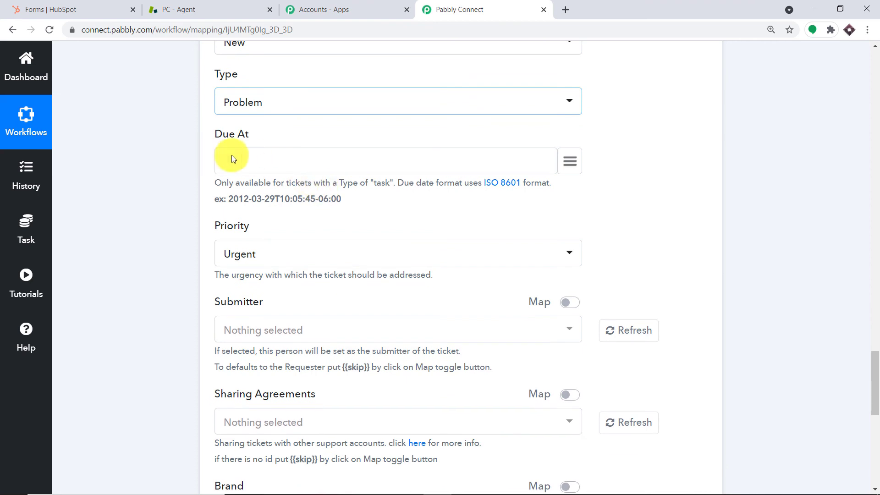
scroll(314, 232, "down", 1)
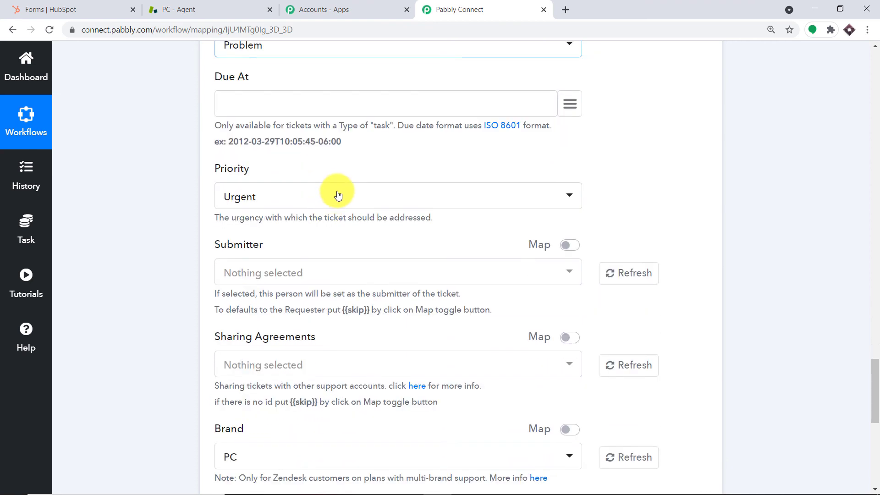
scroll(319, 191, "down", 1)
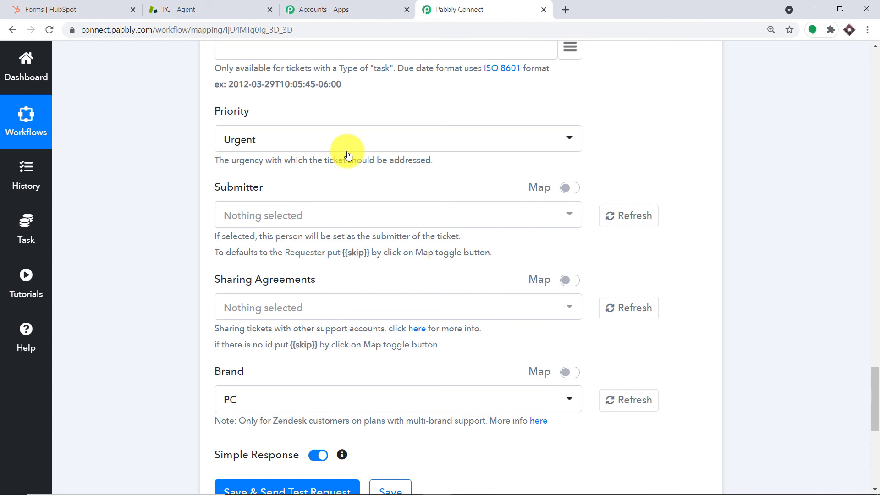
left_click(346, 155)
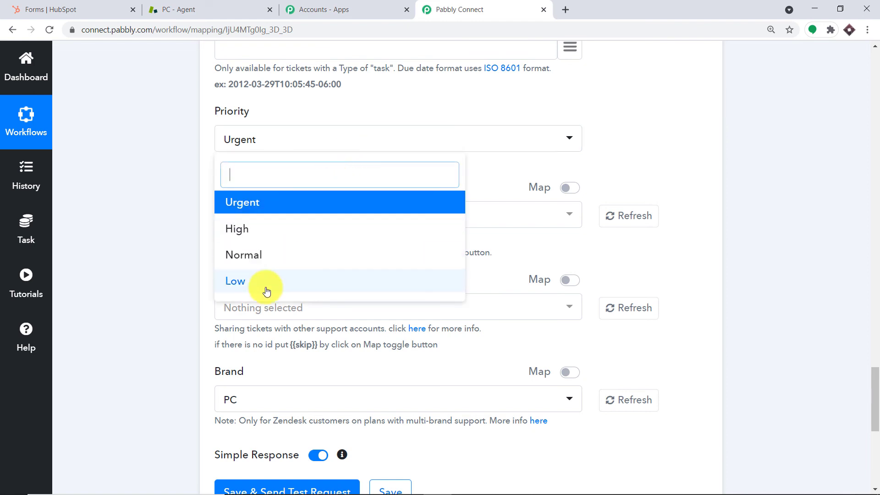
left_click(240, 289)
scroll(333, 178, "down", 1)
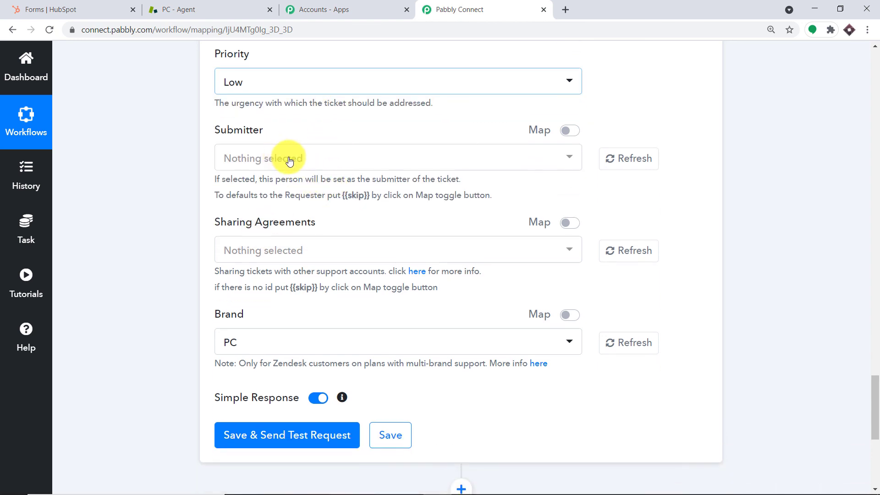
Copy {{skip}} from the help text and paste it into Submitter with mapping enabled
left_click_drag(369, 196, 346, 197)
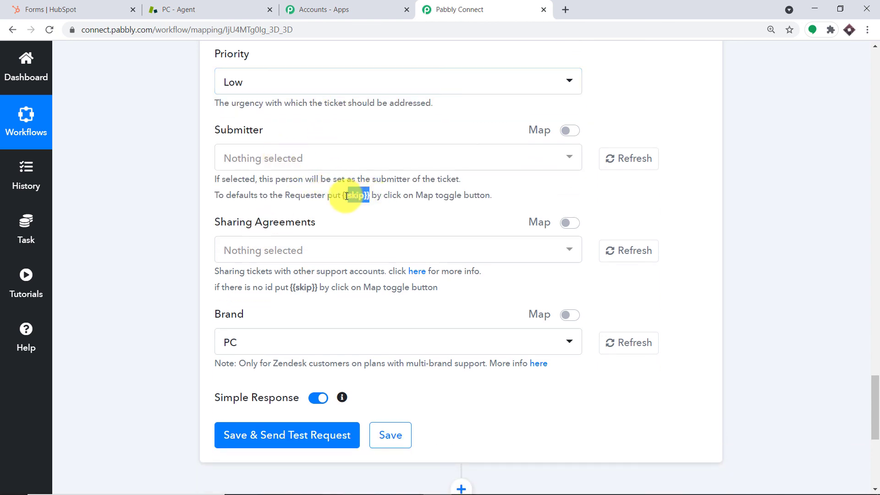
right_click(344, 196)
left_click(356, 202)
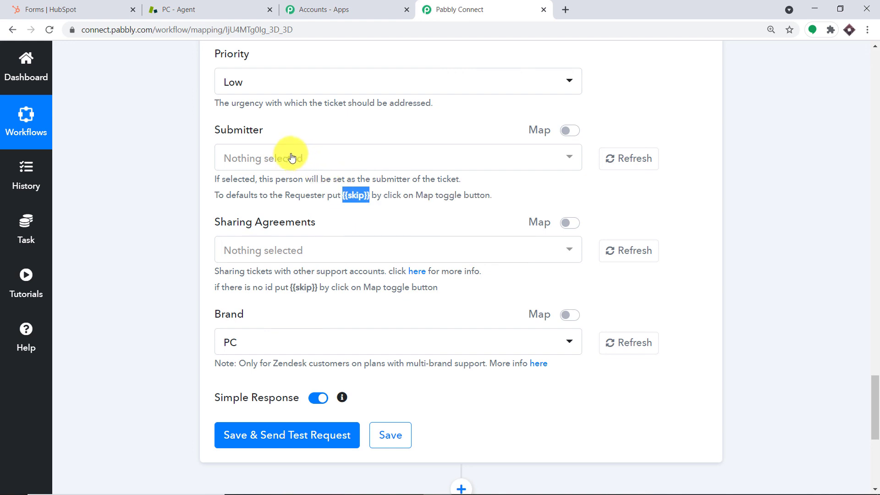
left_click(291, 157)
right_click(291, 154)
left_click(424, 130)
left_click(425, 131)
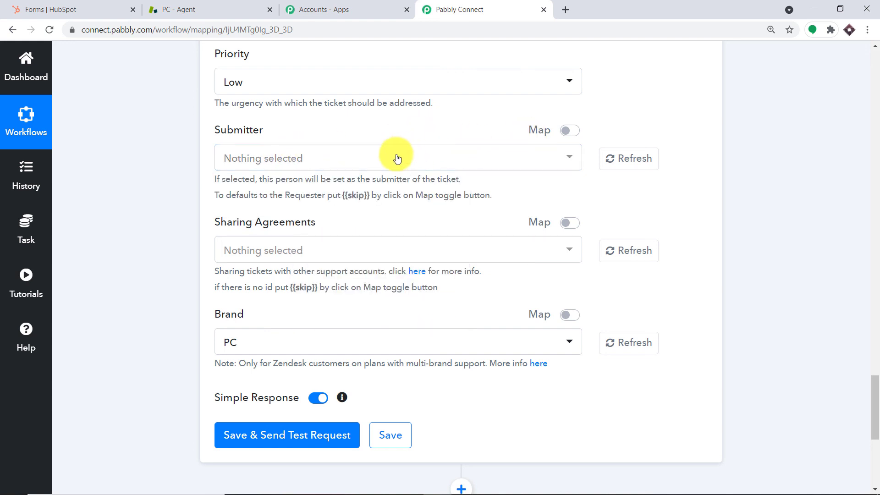
left_click(570, 131)
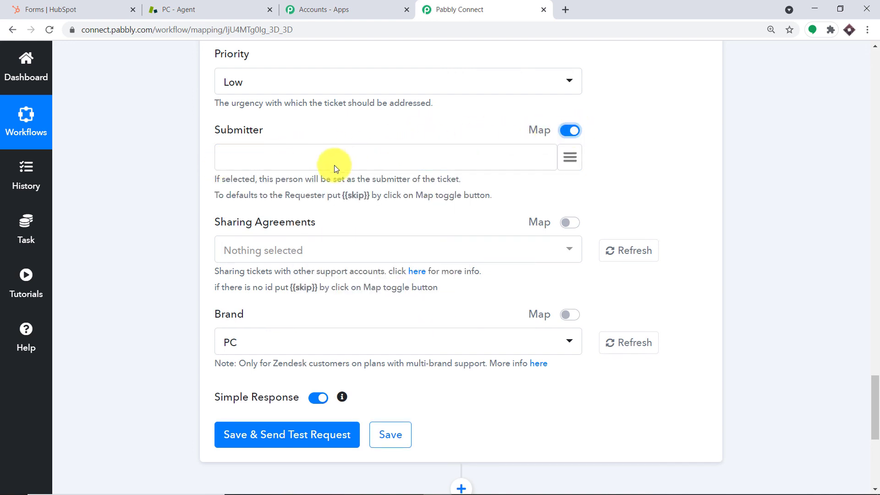
right_click(320, 165)
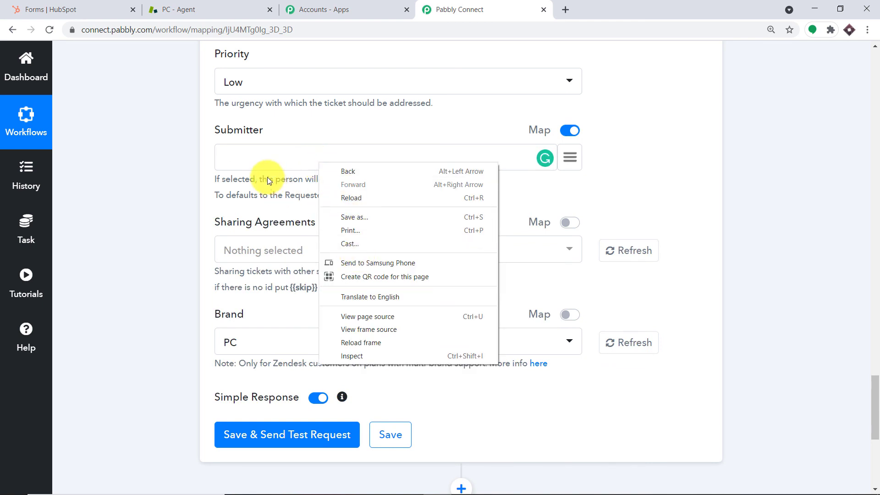
left_click(257, 151)
right_click(256, 150)
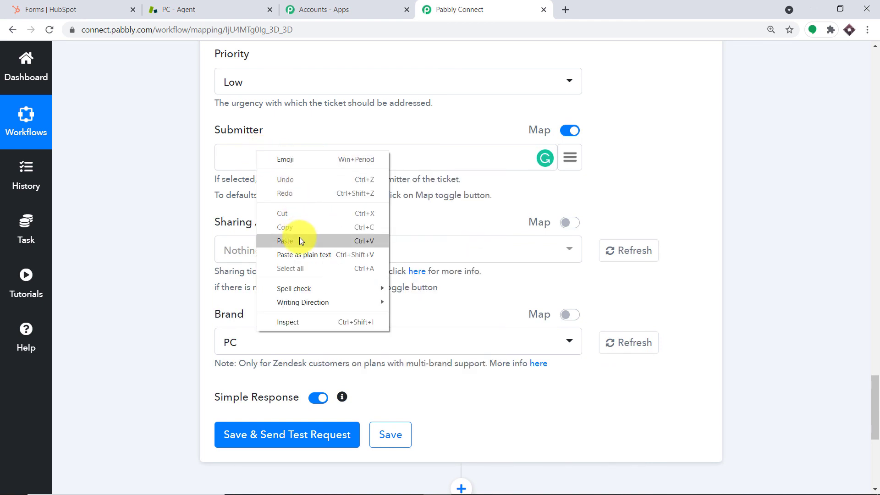
left_click(299, 237)
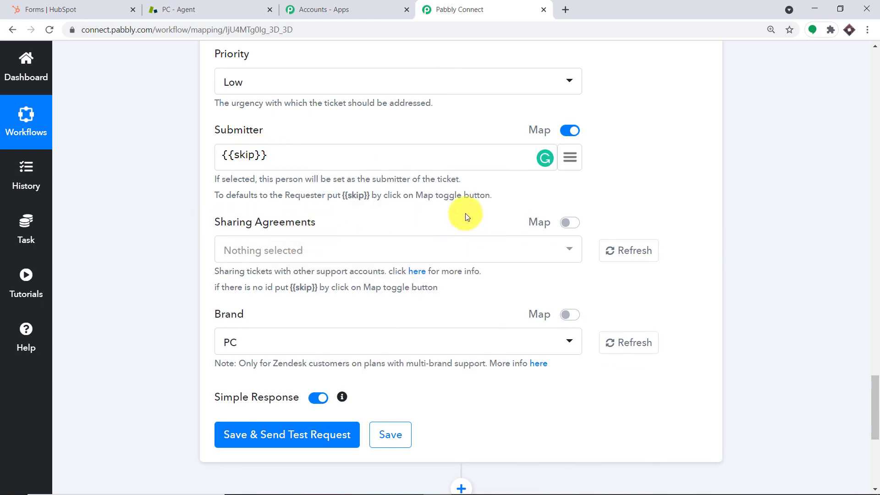
Enable mapping for Sharing Agreements and paste {{skip}} into it
left_click(570, 224)
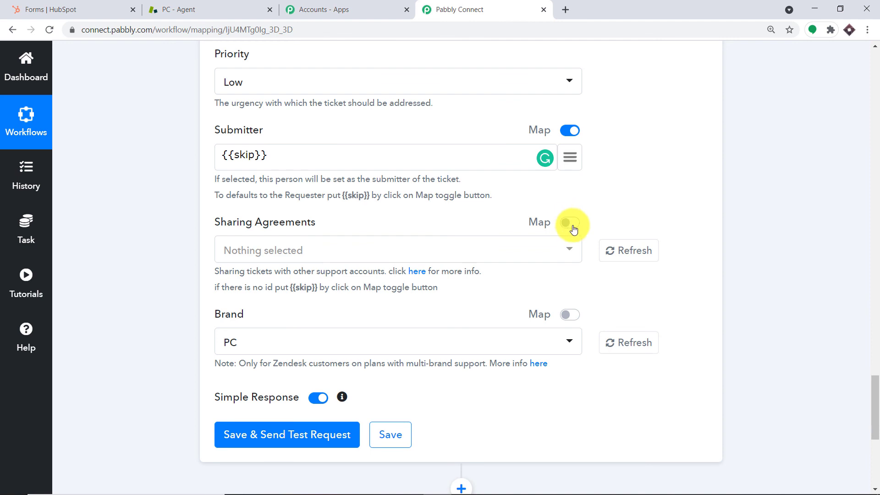
right_click(315, 253)
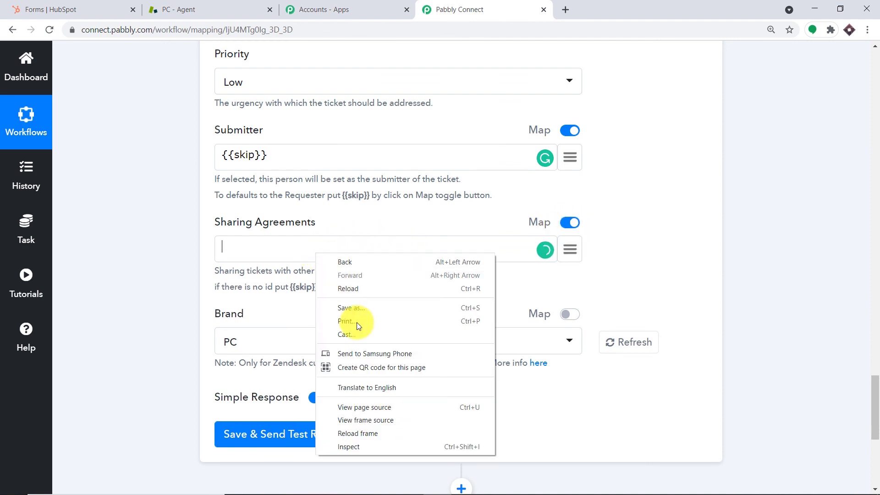
left_click(252, 251)
right_click(252, 250)
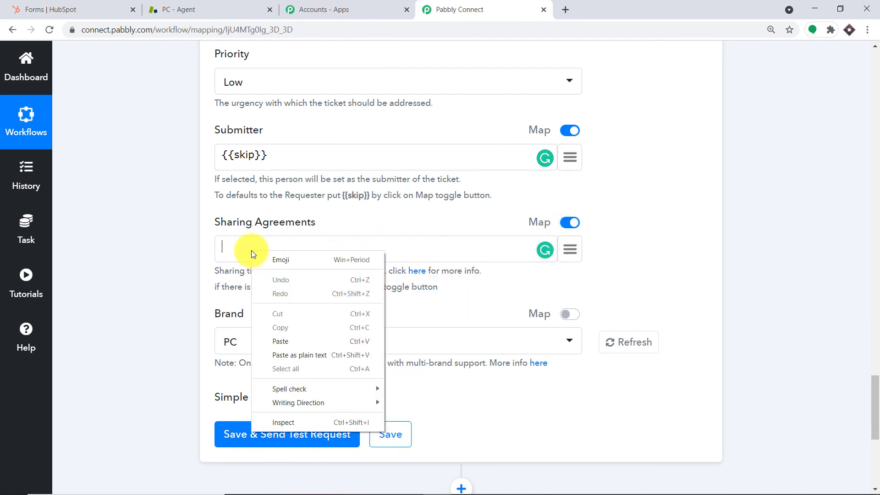
left_click(291, 339)
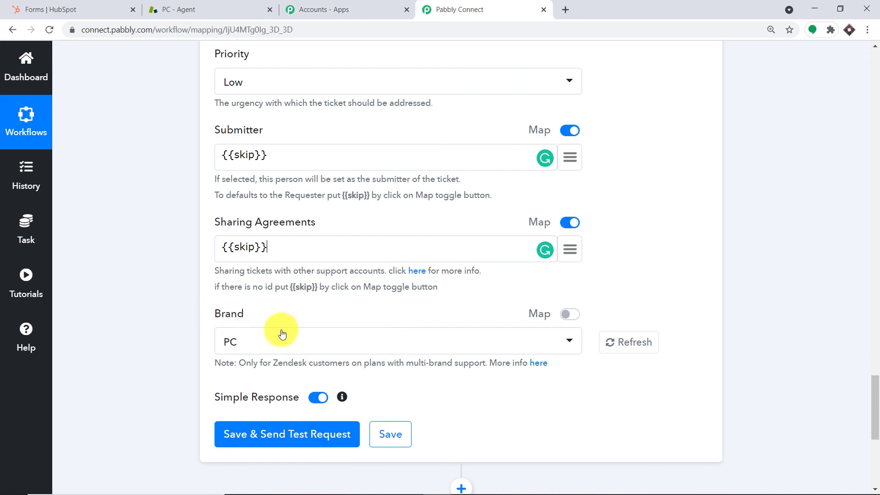
scroll(282, 333, "down", 3)
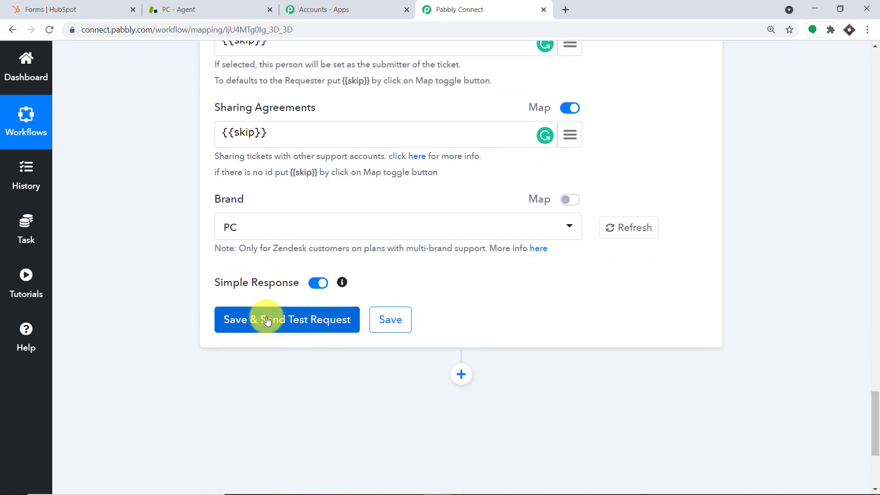
Save and send a test request, creating Zendesk ticket 19 'Java Error'
left_click(268, 320)
left_click(271, 314)
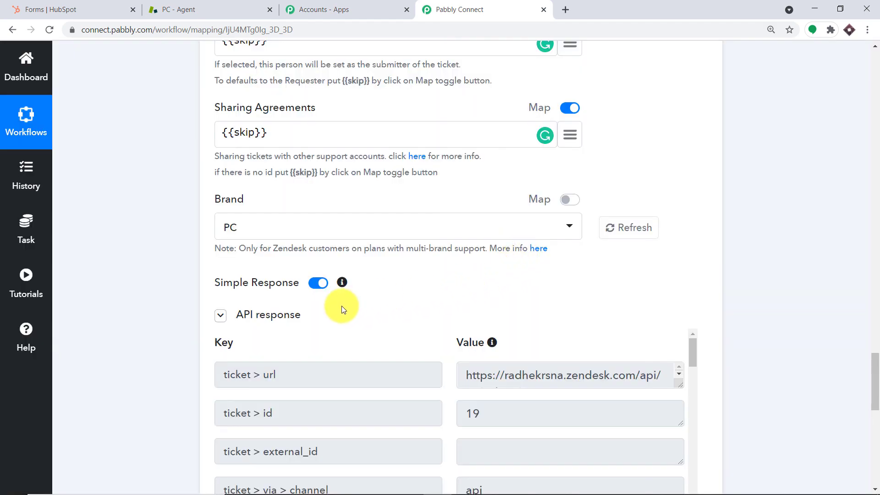
scroll(538, 310, "down", 6)
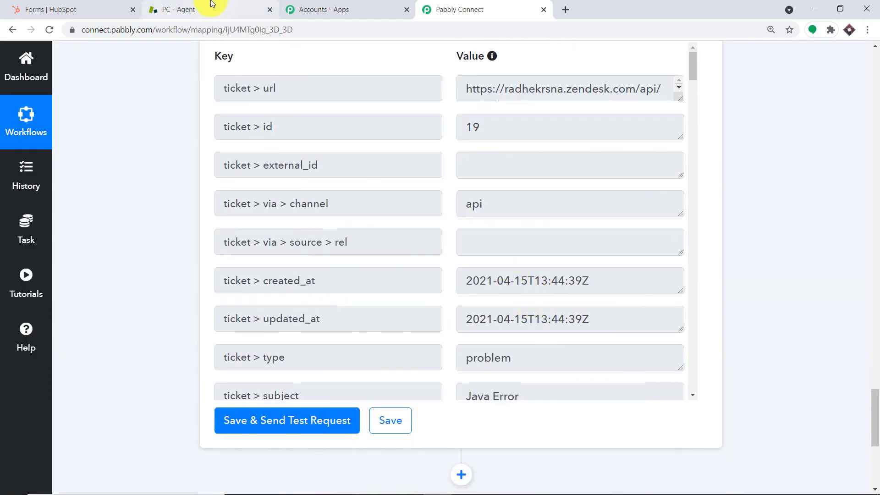
left_click(212, 3)
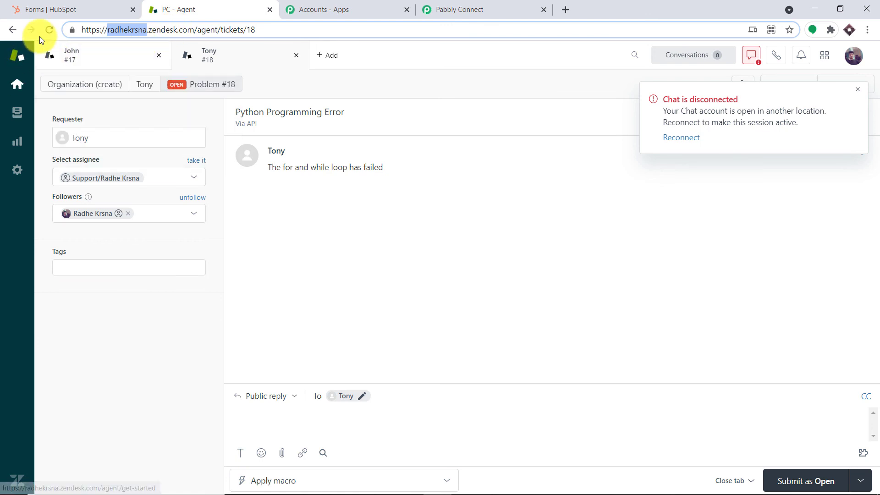
Go back to Your unsolved tickets and open the new ticket #19 'Java Error'
left_click(14, 29)
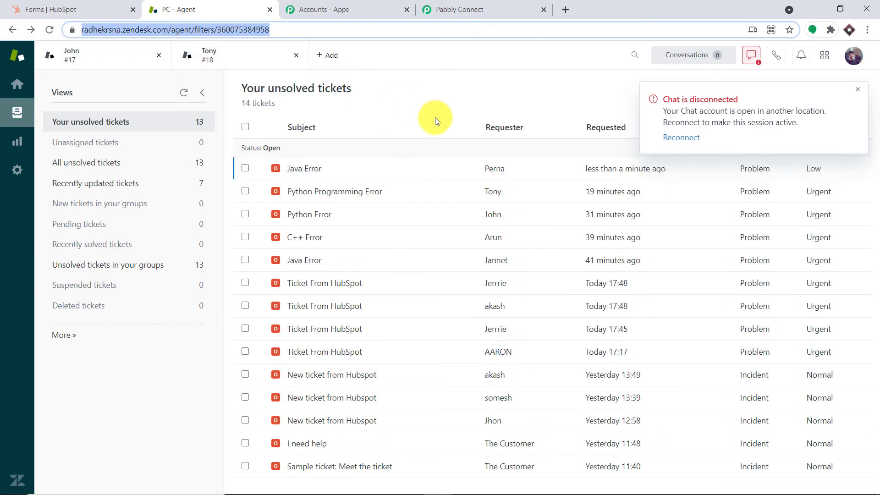
mouse_move(303, 173)
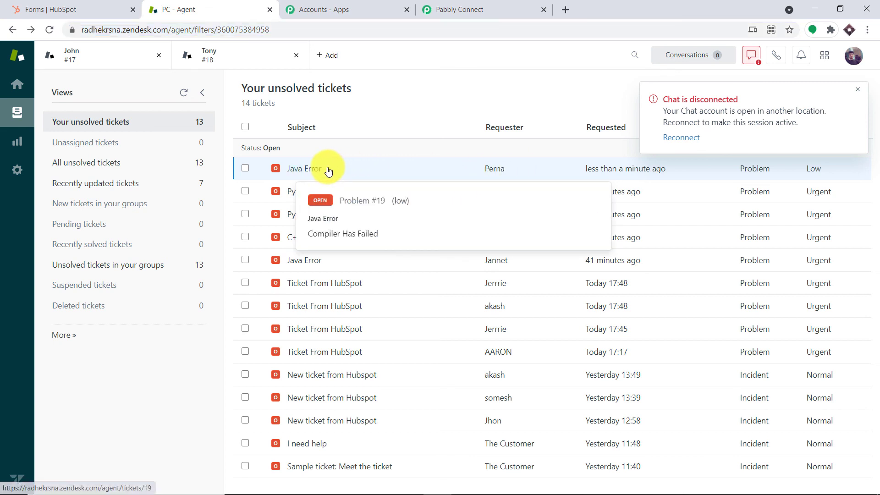
left_click(328, 171)
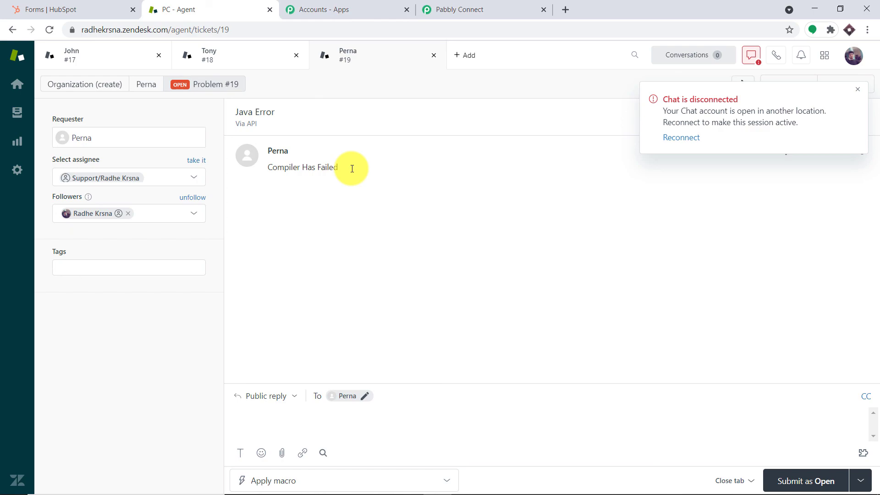
Back in Pabbly Connect, collapse the Zendesk Create Ticket action and HubSpot trigger panels
left_click(477, 6)
left_click(877, 234)
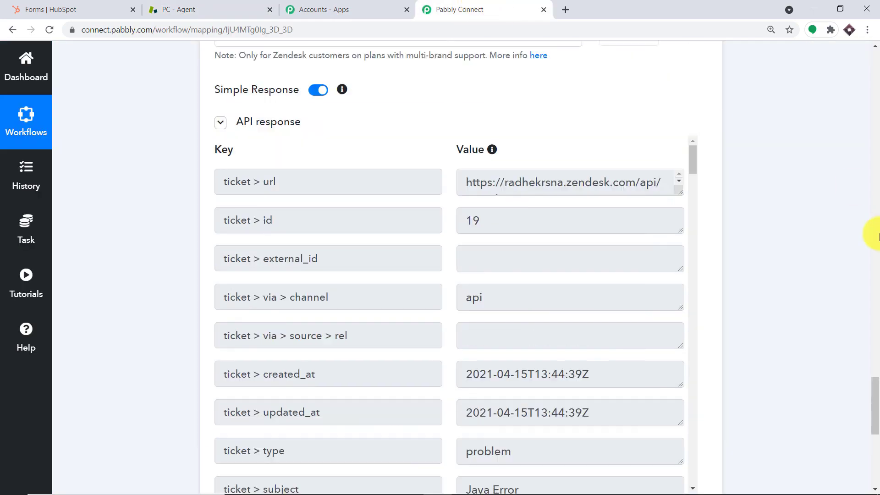
left_click(876, 235)
left_click_drag(878, 289, 782, 186)
left_click(674, 265)
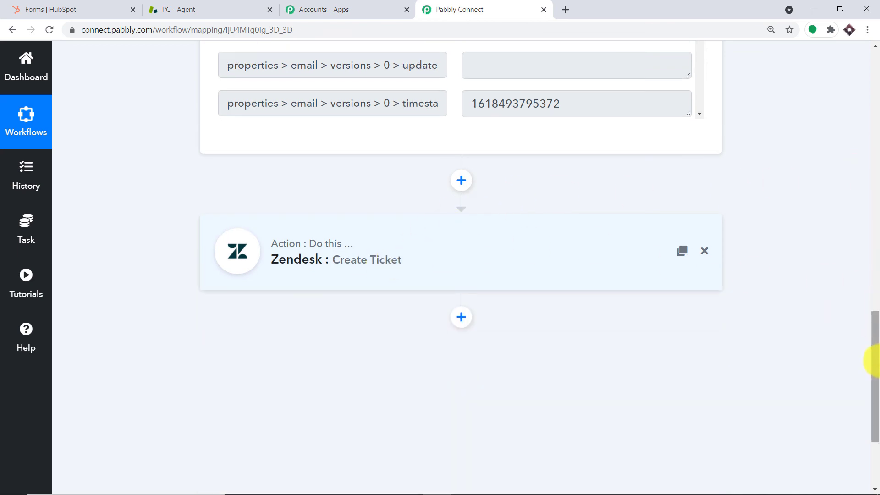
left_click_drag(871, 359, 875, 134)
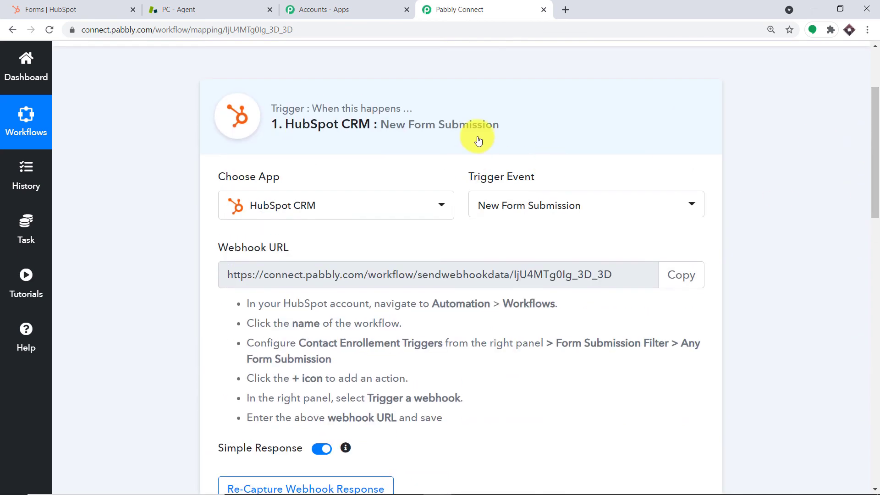
left_click(479, 141)
left_click_drag(872, 173, 878, 155)
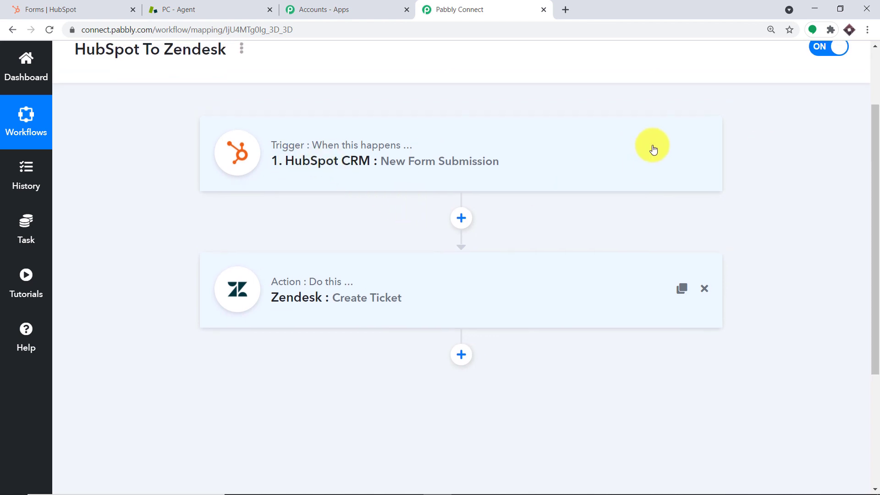